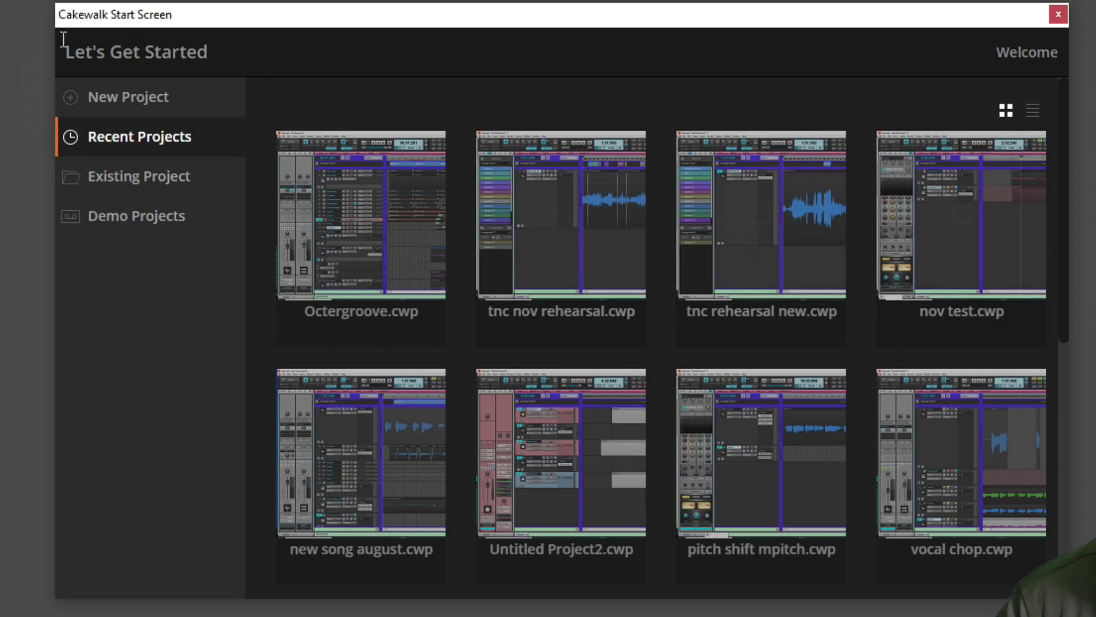
{"action": "left_click", "coordinate": [164, 111]}
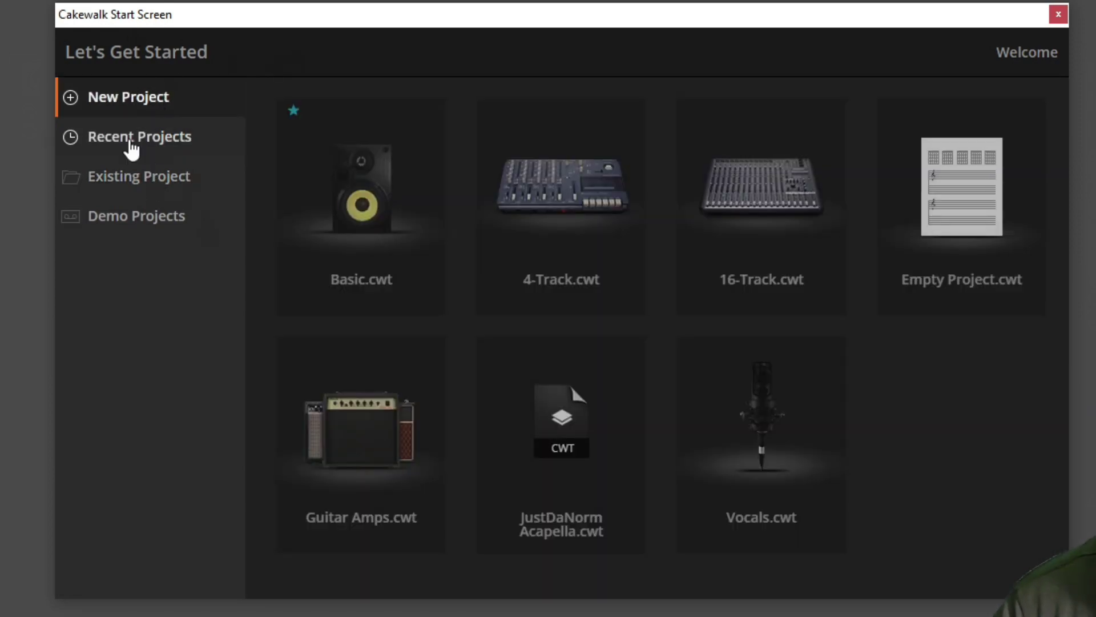
{"action": "left_click", "coordinate": [132, 150]}
{"action": "left_click", "coordinate": [137, 182]}
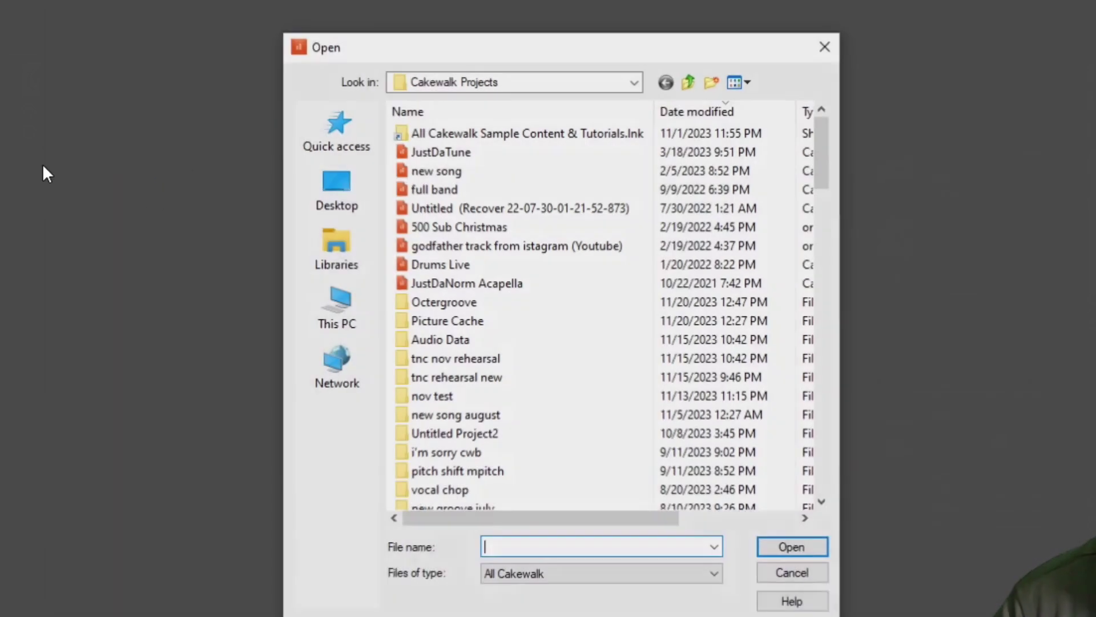
{"action": "left_click", "coordinate": [785, 574]}
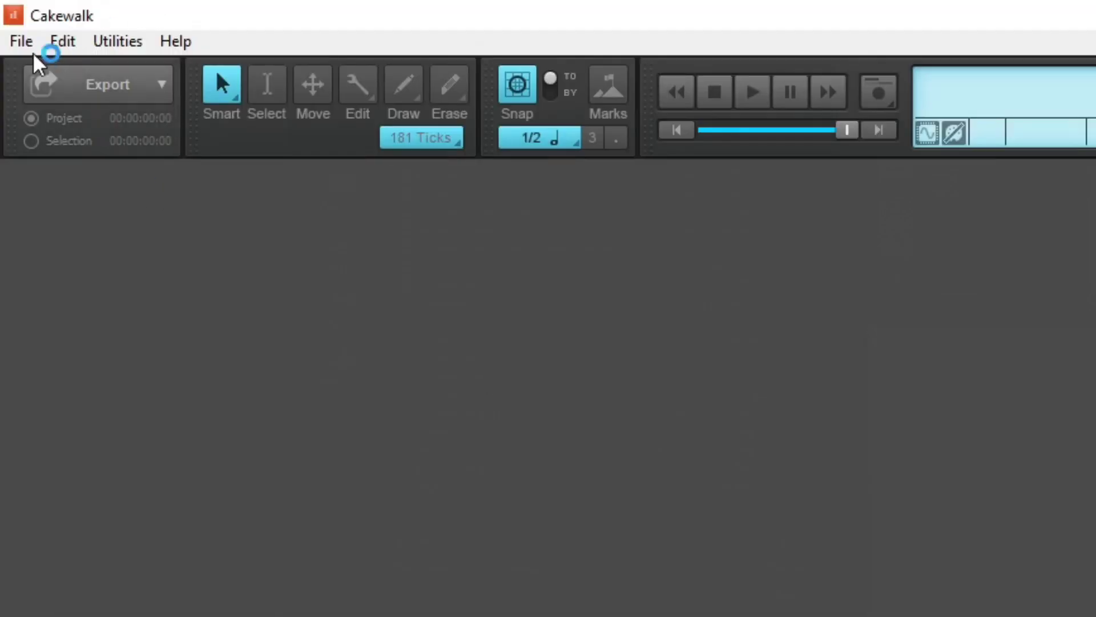
Create a new empty project from the start screen and add two audio tracks
{"action": "left_click", "coordinate": [21, 41]}
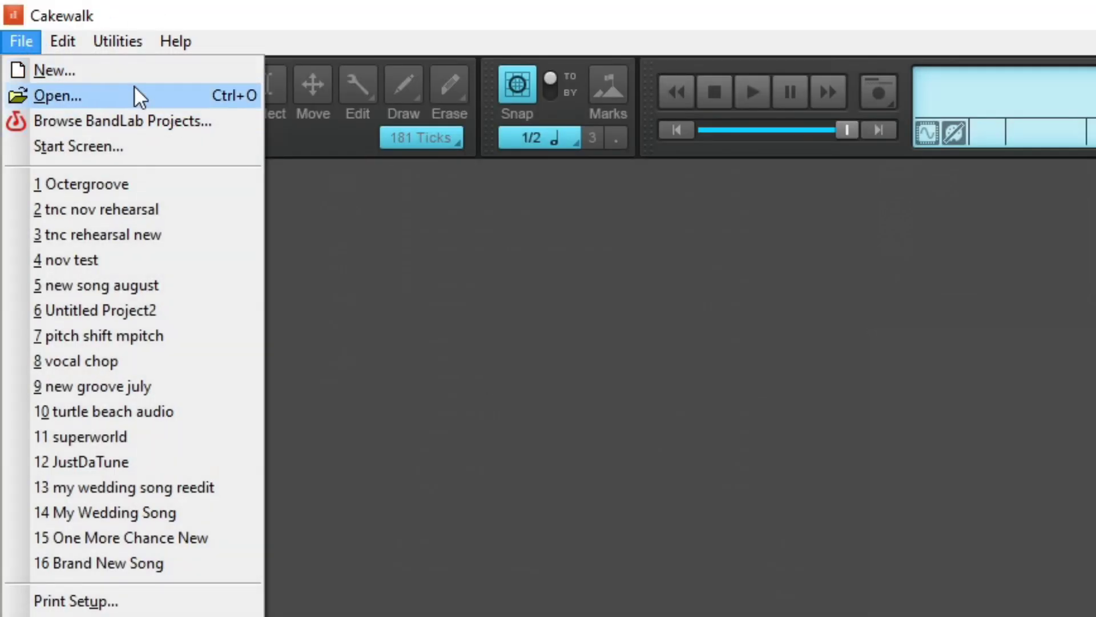
{"action": "left_click", "coordinate": [136, 146]}
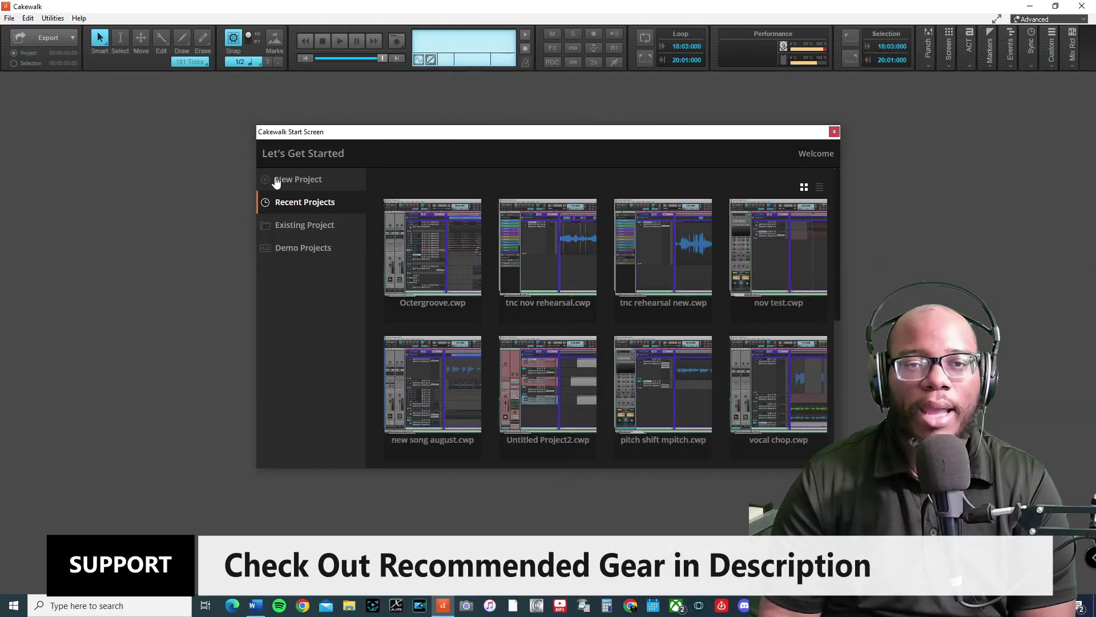
{"action": "left_click", "coordinate": [303, 180]}
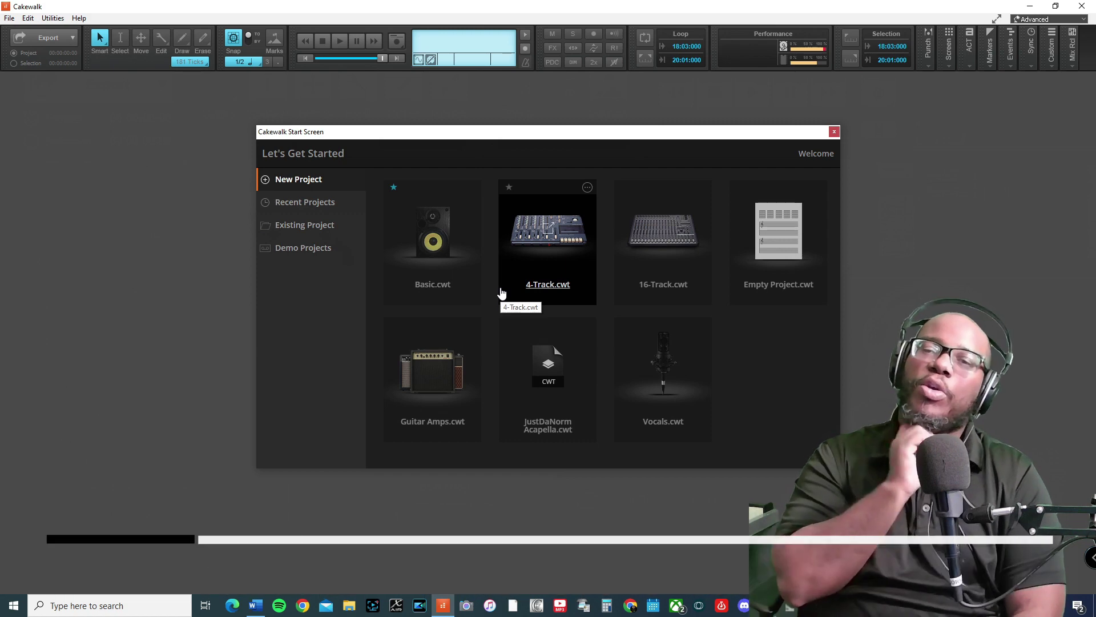
{"action": "left_click", "coordinate": [542, 262]}
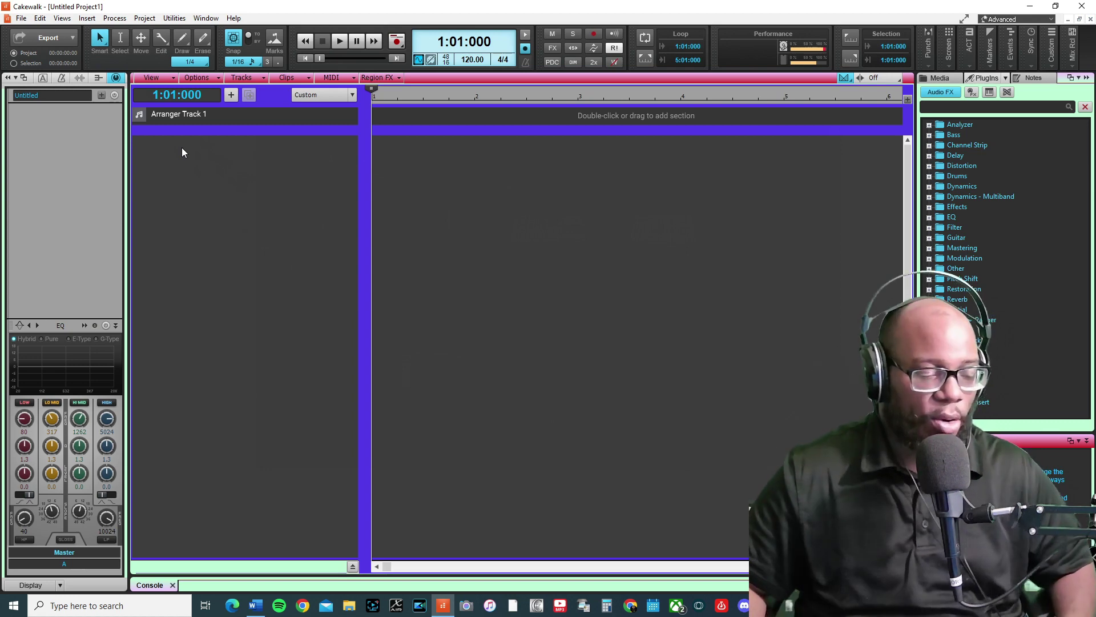
{"action": "key", "text": "ctrl+t"}
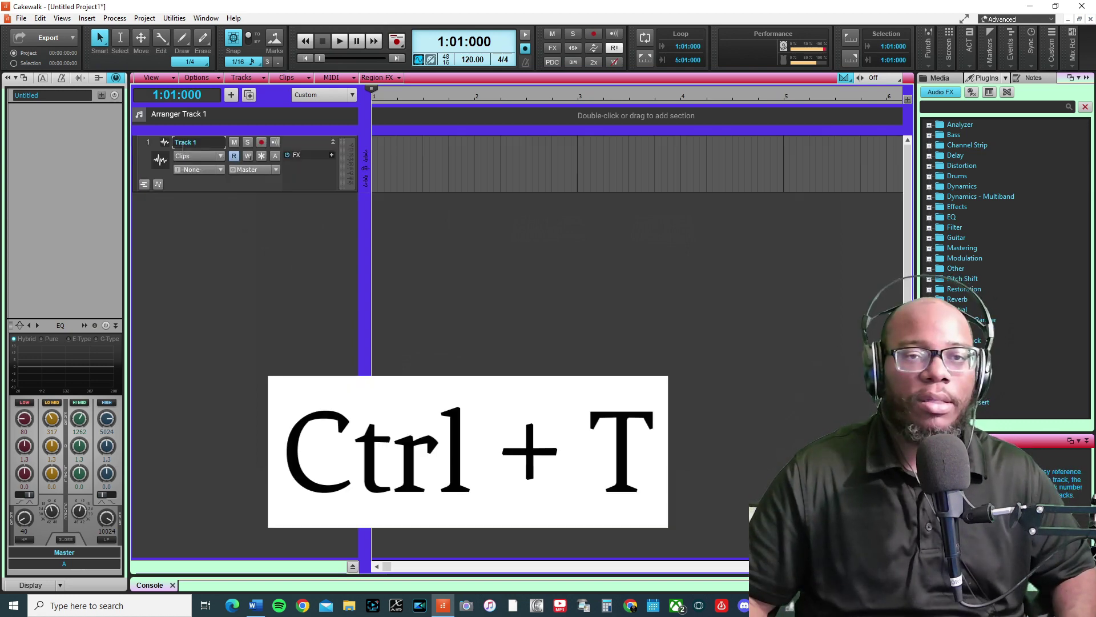
{"action": "key", "text": "ctrl+t"}
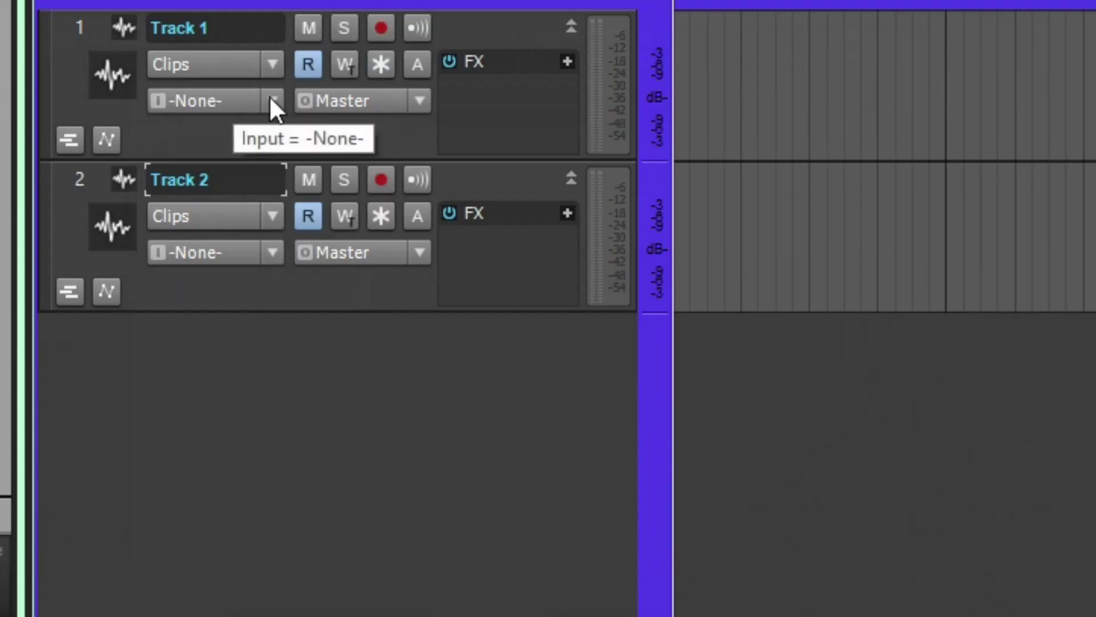
Check the input and output choices of Track 1 and hide the ProChannel in the inspector
{"action": "left_click", "coordinate": [271, 100]}
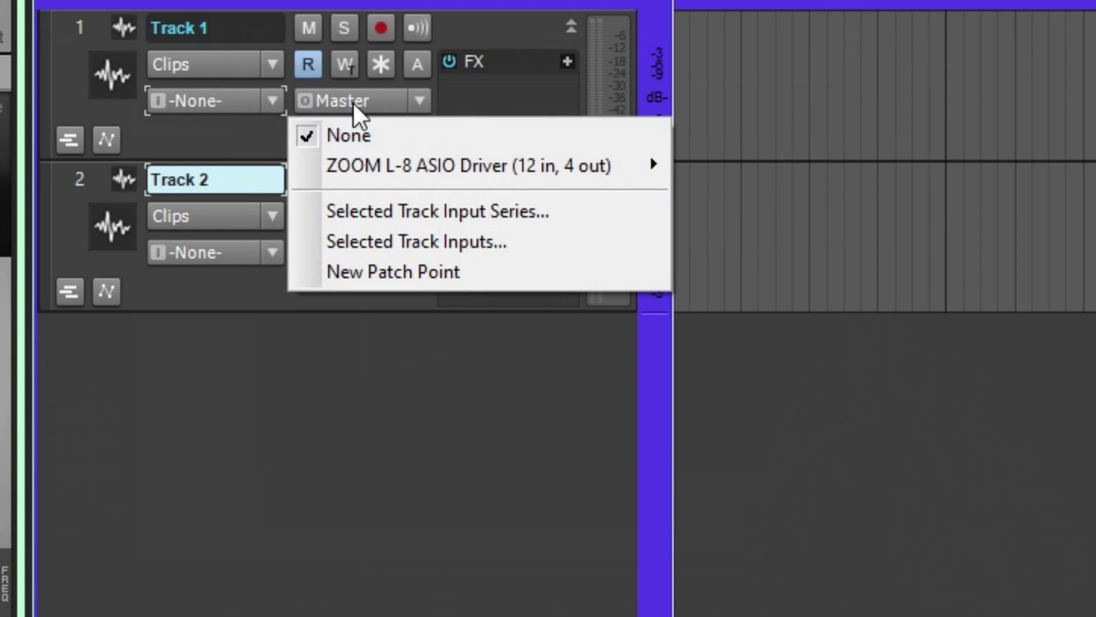
{"action": "left_click", "coordinate": [375, 101]}
{"action": "left_click", "coordinate": [375, 102]}
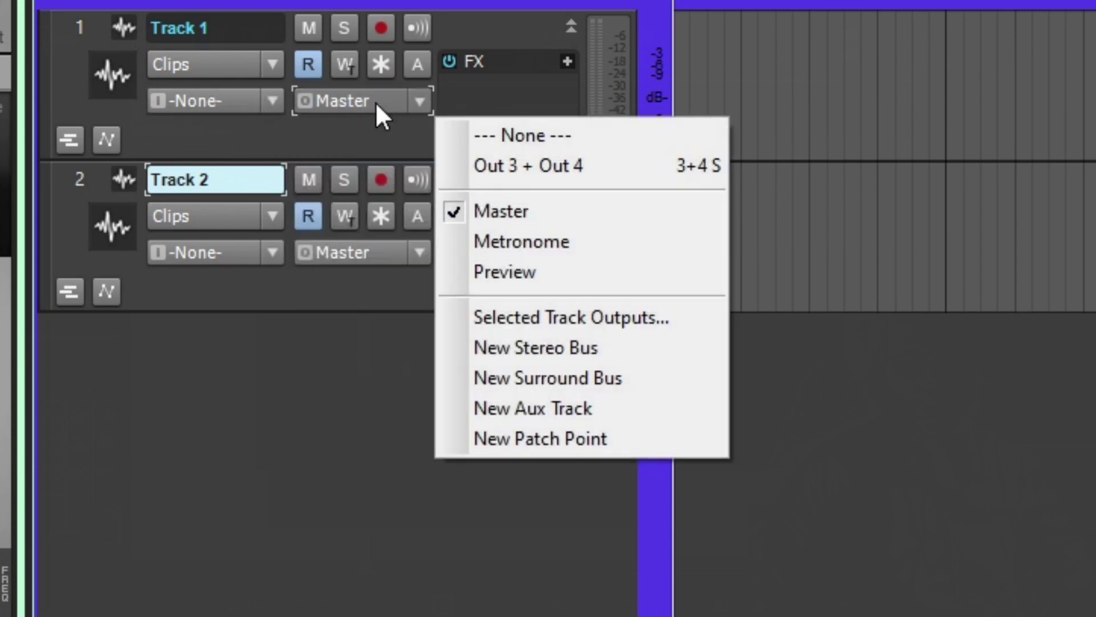
{"action": "left_click", "coordinate": [510, 98]}
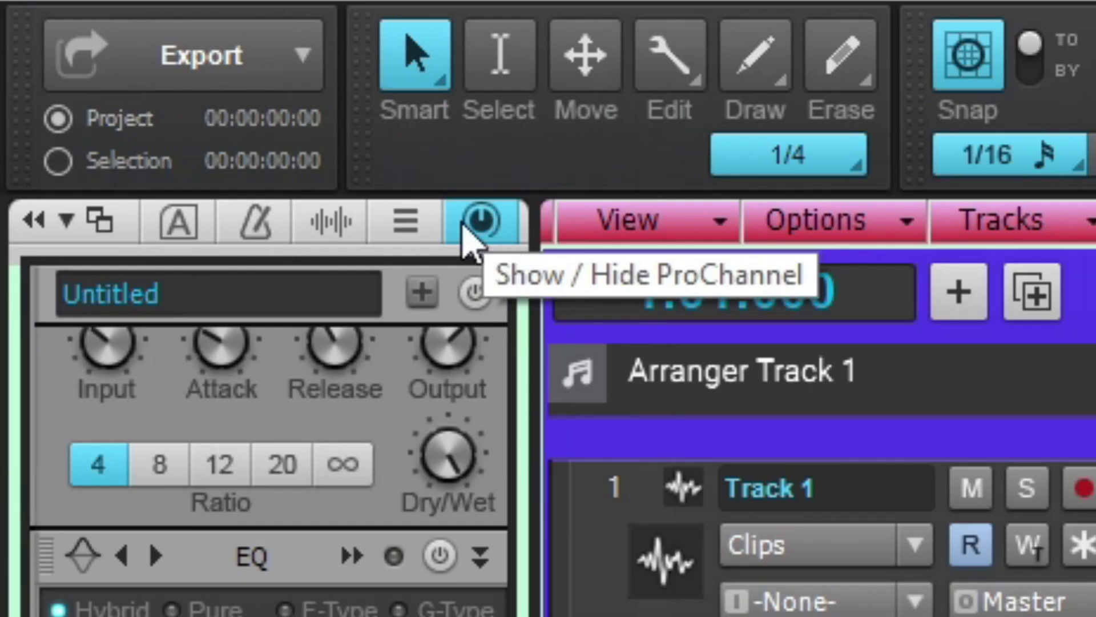
{"action": "left_click", "coordinate": [471, 233]}
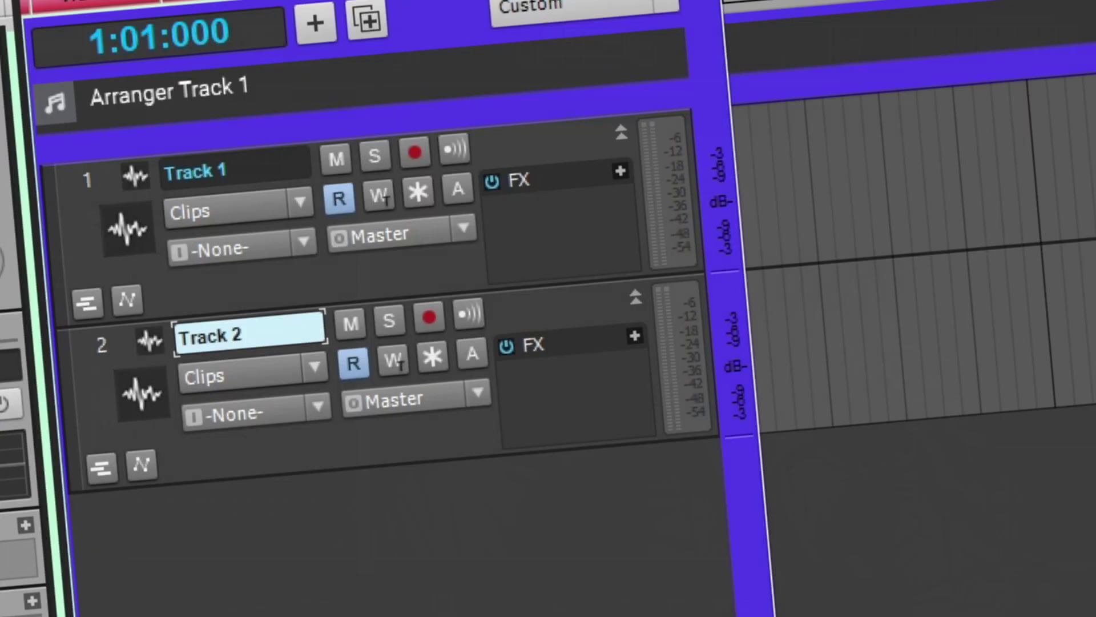
Set Track 1's input to In 1 of the ZOOM L-8 ASIO Driver and arm the track for recording
{"action": "left_click", "coordinate": [94, 190]}
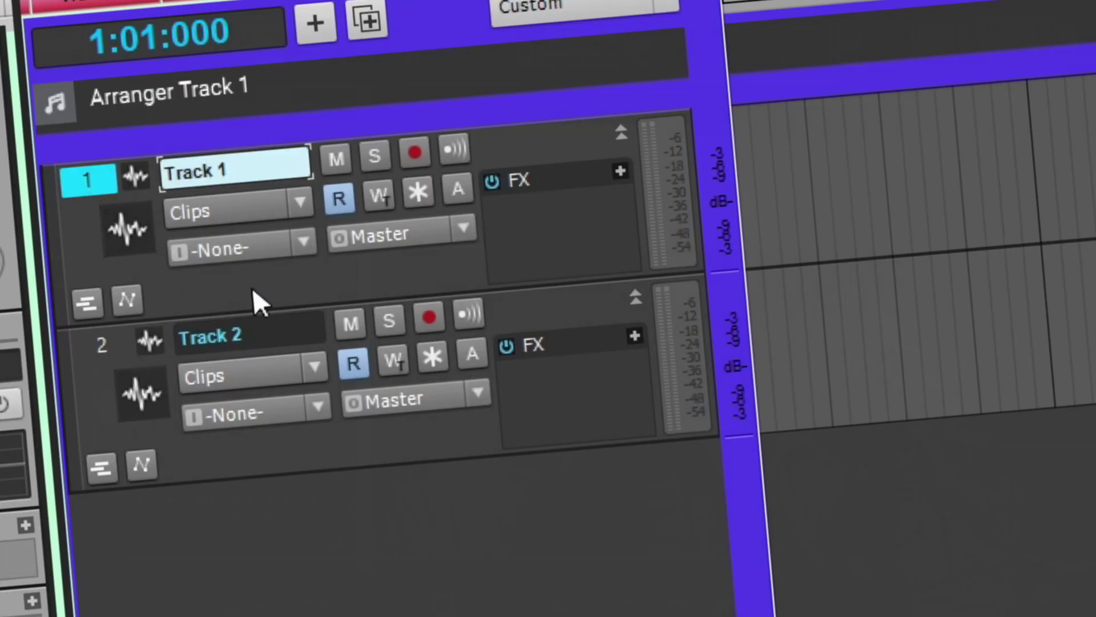
{"action": "left_click", "coordinate": [304, 245]}
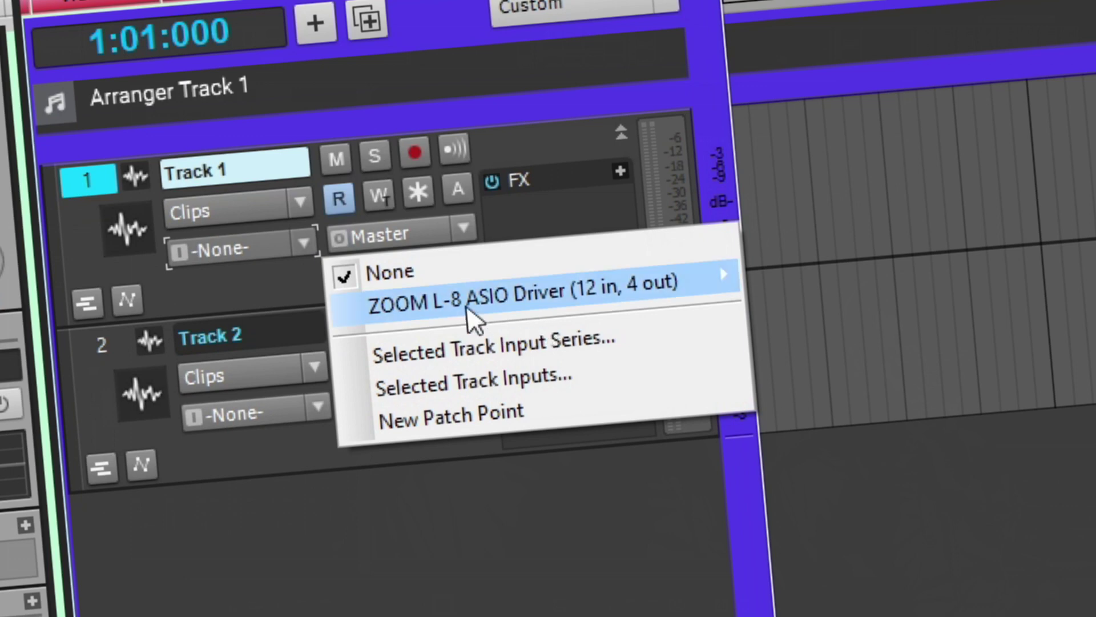
{"action": "mouse_move", "coordinate": [693, 303]}
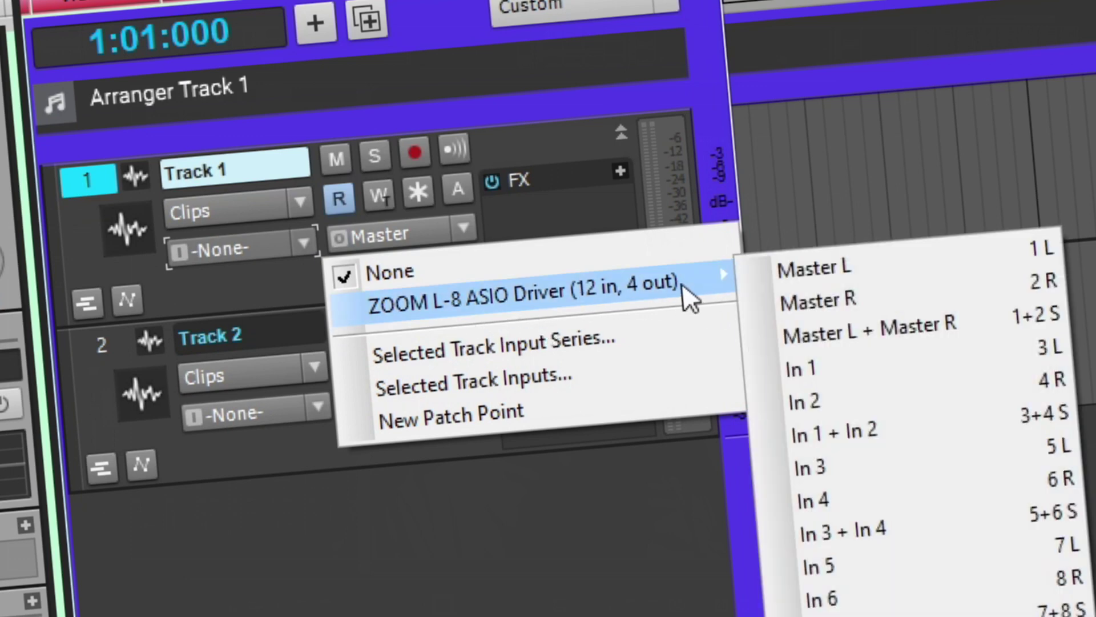
{"action": "left_click", "coordinate": [801, 369]}
Try In 2 of the ZOOM L-8 ASIO Driver as Track 1's input and switch back to In 1
{"action": "left_click", "coordinate": [303, 245]}
{"action": "mouse_move", "coordinate": [439, 311]}
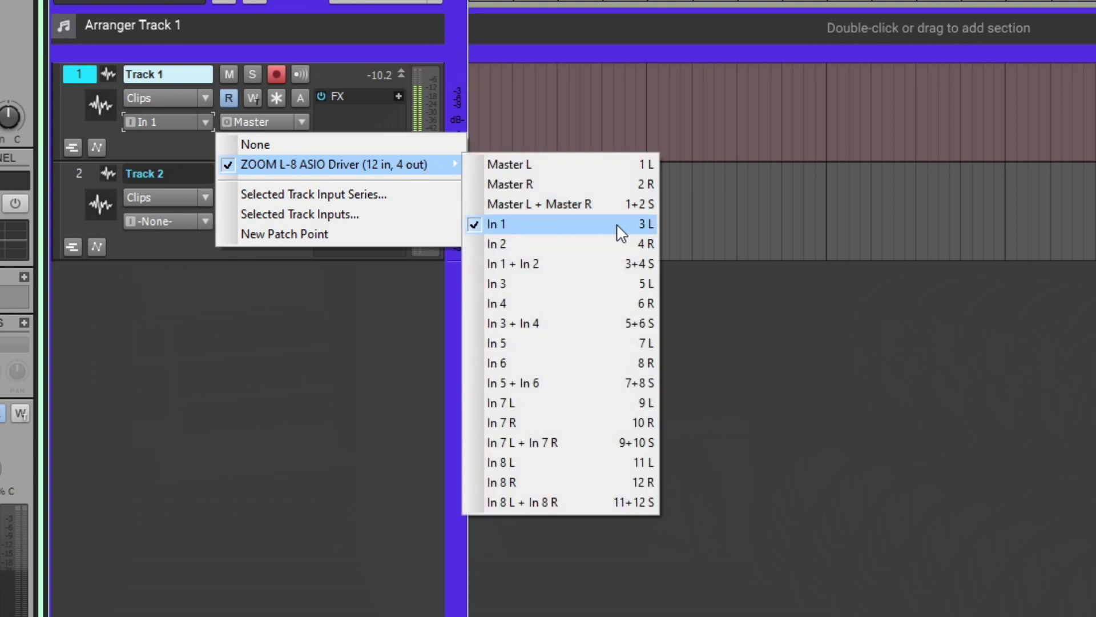
{"action": "left_click", "coordinate": [579, 248]}
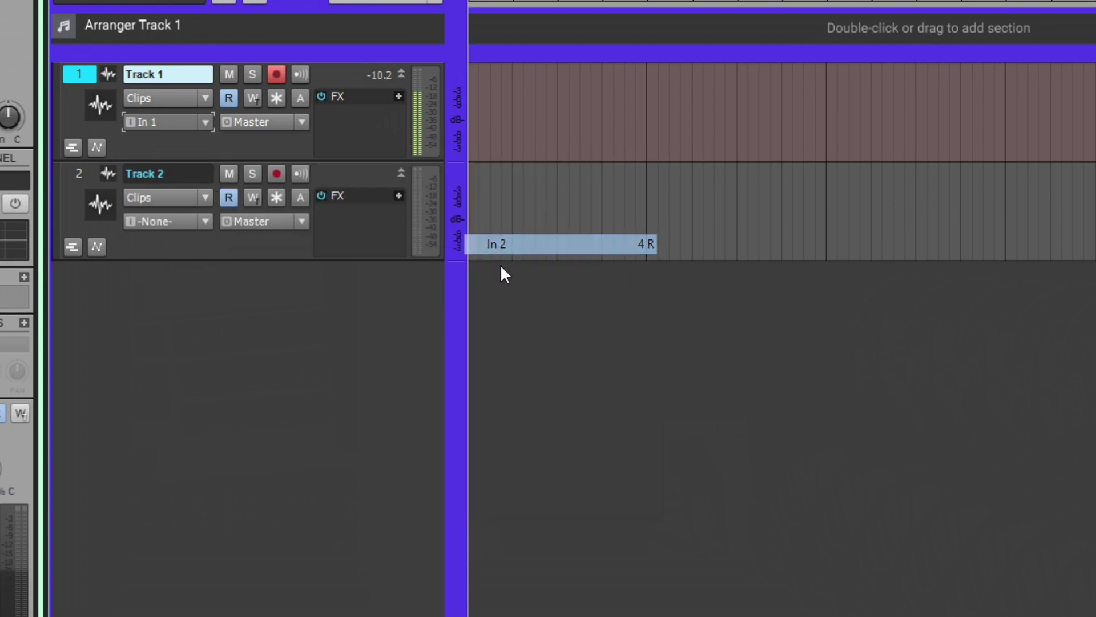
{"action": "left_click", "coordinate": [209, 121]}
{"action": "mouse_move", "coordinate": [289, 167]}
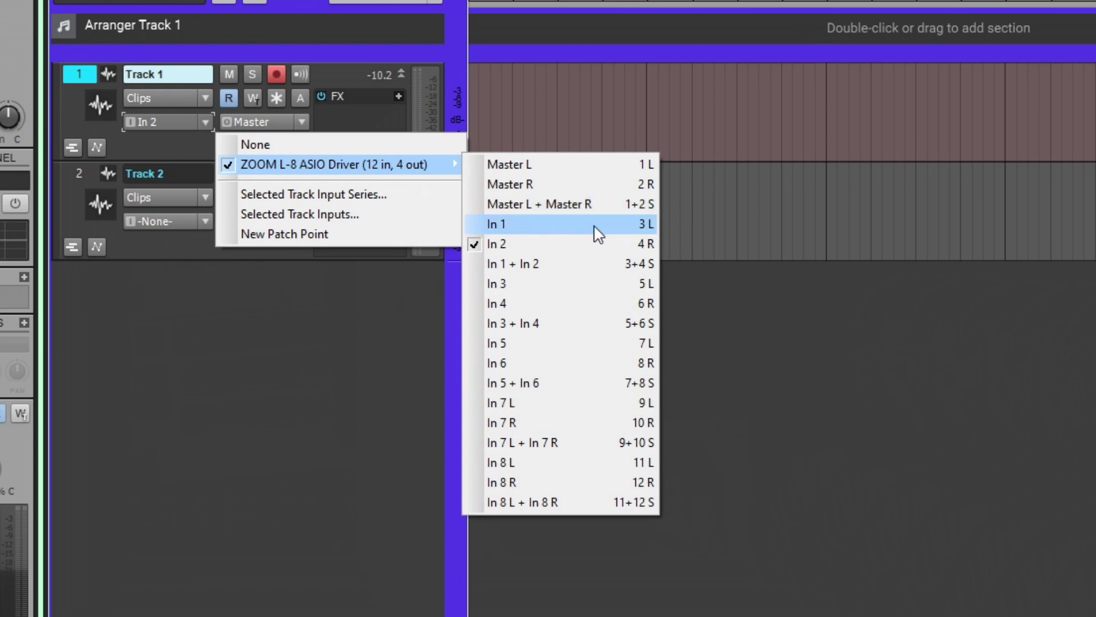
{"action": "left_click", "coordinate": [533, 217]}
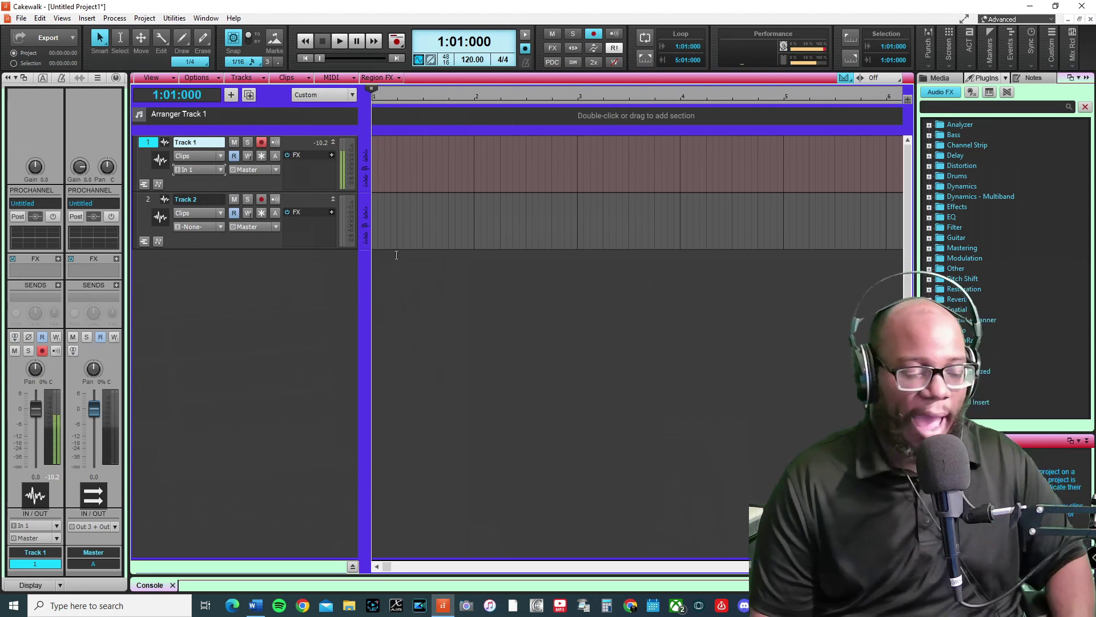
Record a short take on Track 1 and play part of it back from near the start
{"action": "key", "text": "r"}
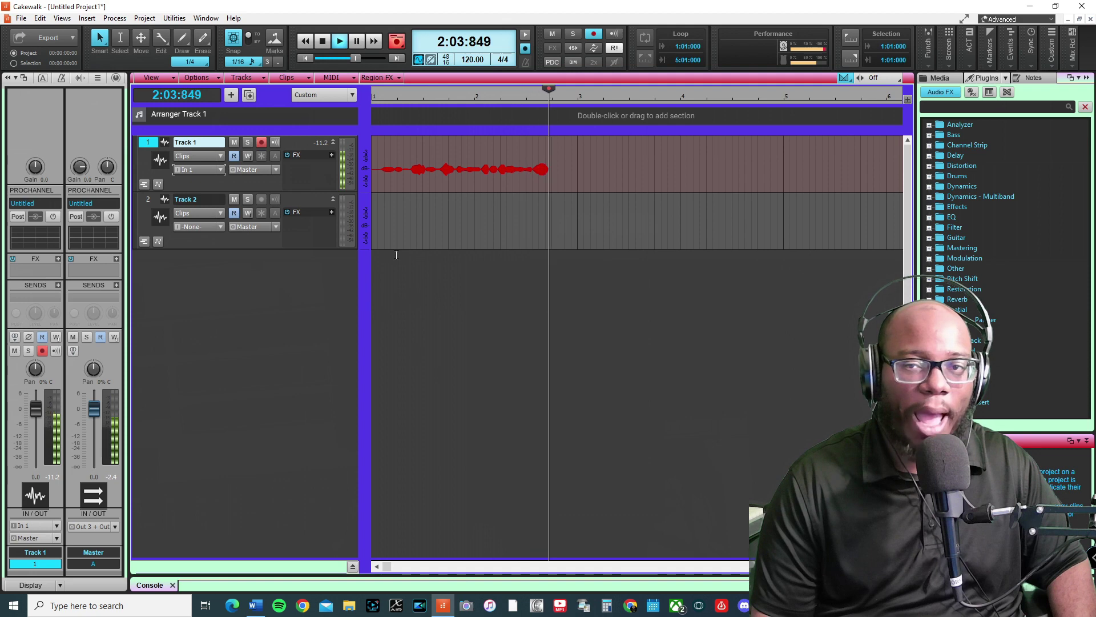
{"action": "key", "text": "space"}
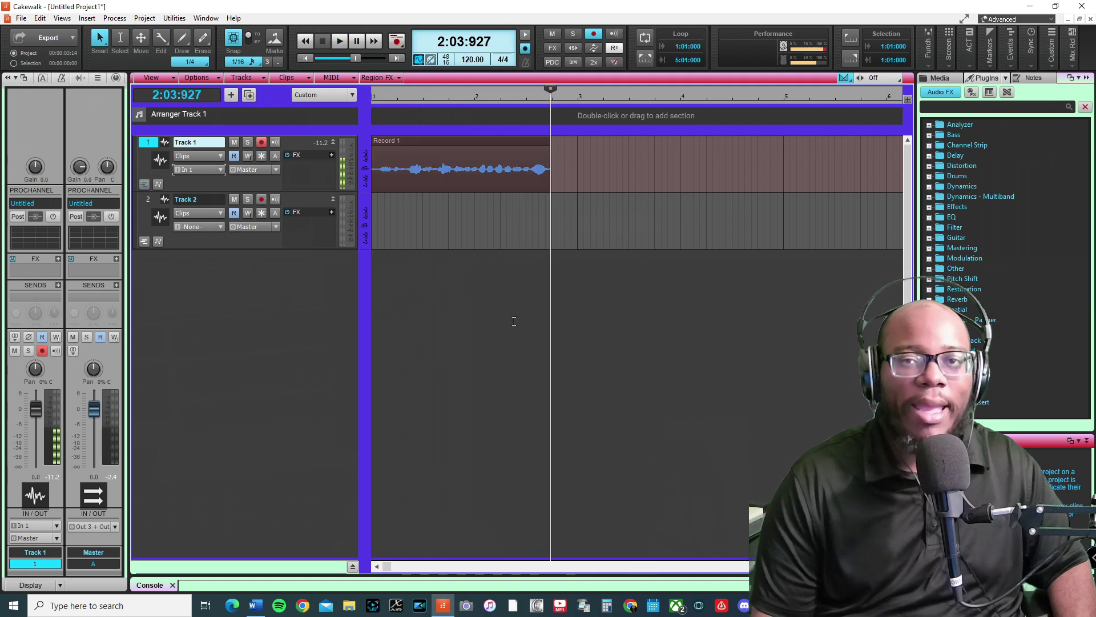
{"action": "left_click", "coordinate": [379, 97]}
{"action": "key", "text": "space"}
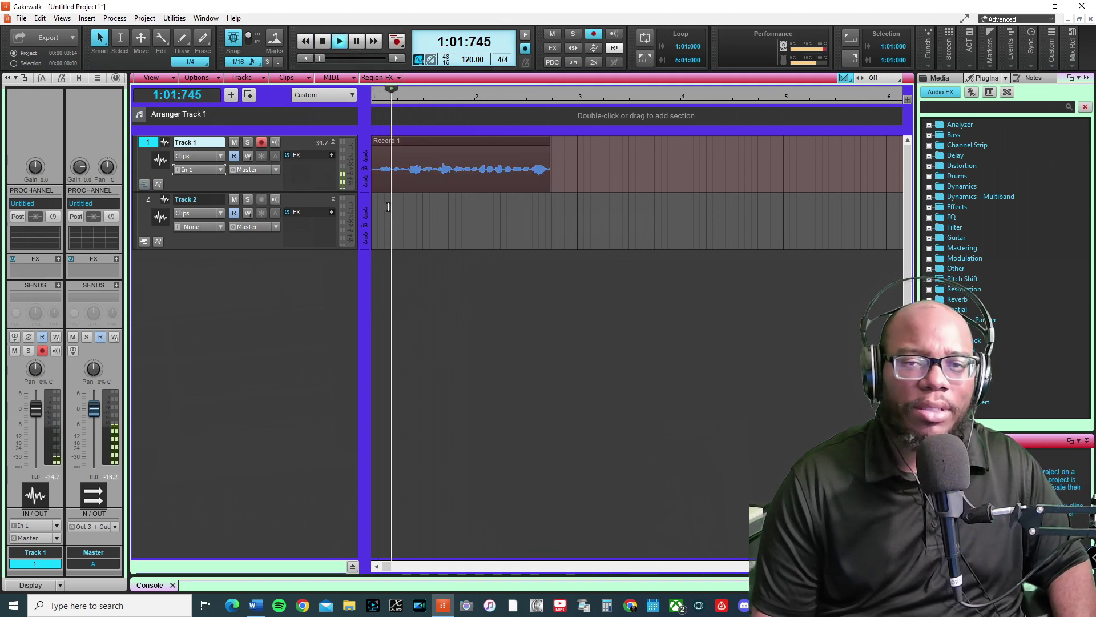
{"action": "key", "text": "space"}
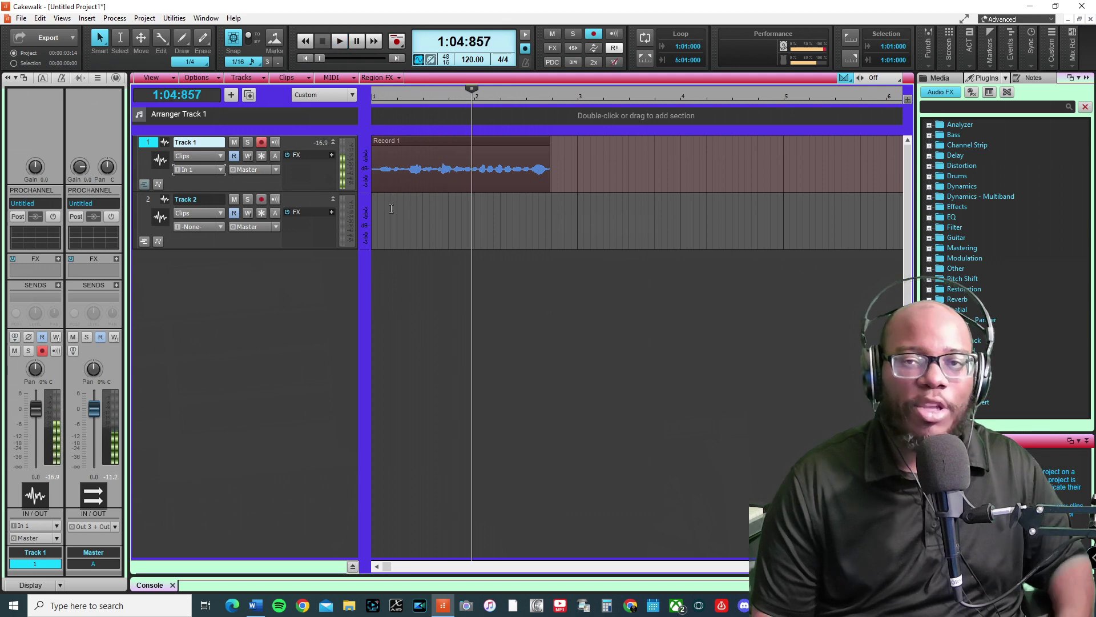
Return to the project start and set the metronome's beat subdivision to 1/2
{"action": "left_click", "coordinate": [307, 59]}
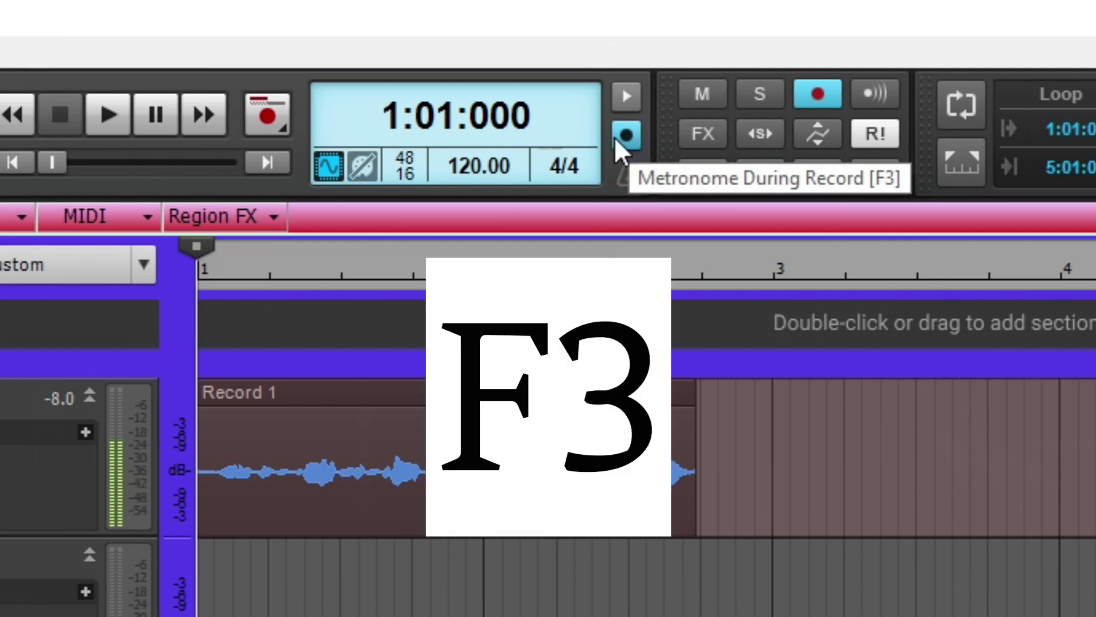
{"action": "key", "text": "F3"}
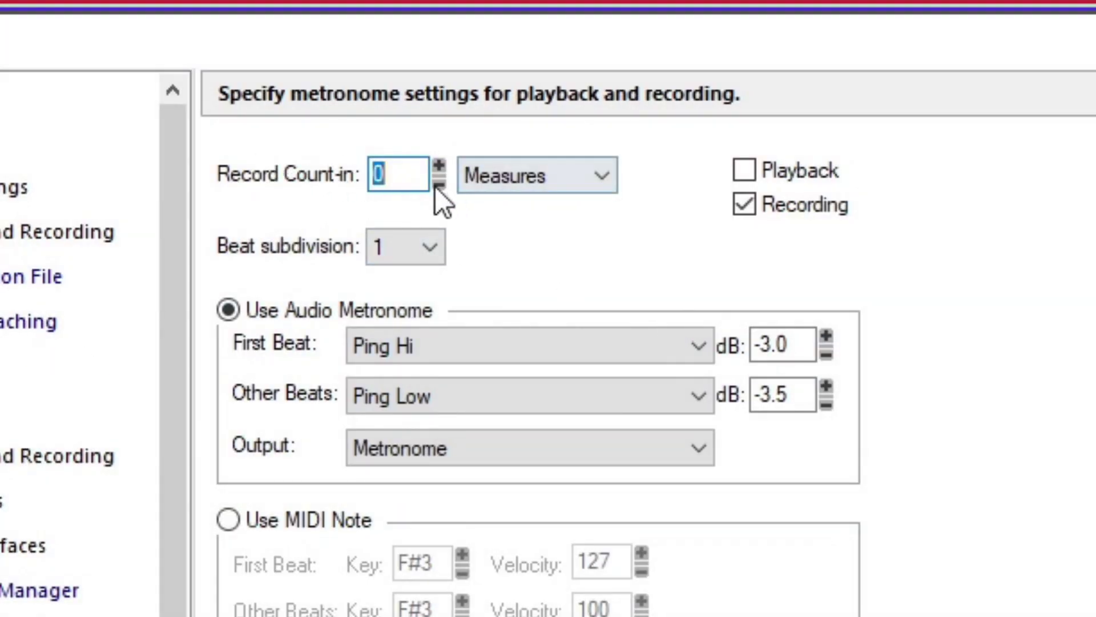
{"action": "left_click", "coordinate": [421, 234]}
{"action": "left_click", "coordinate": [402, 302]}
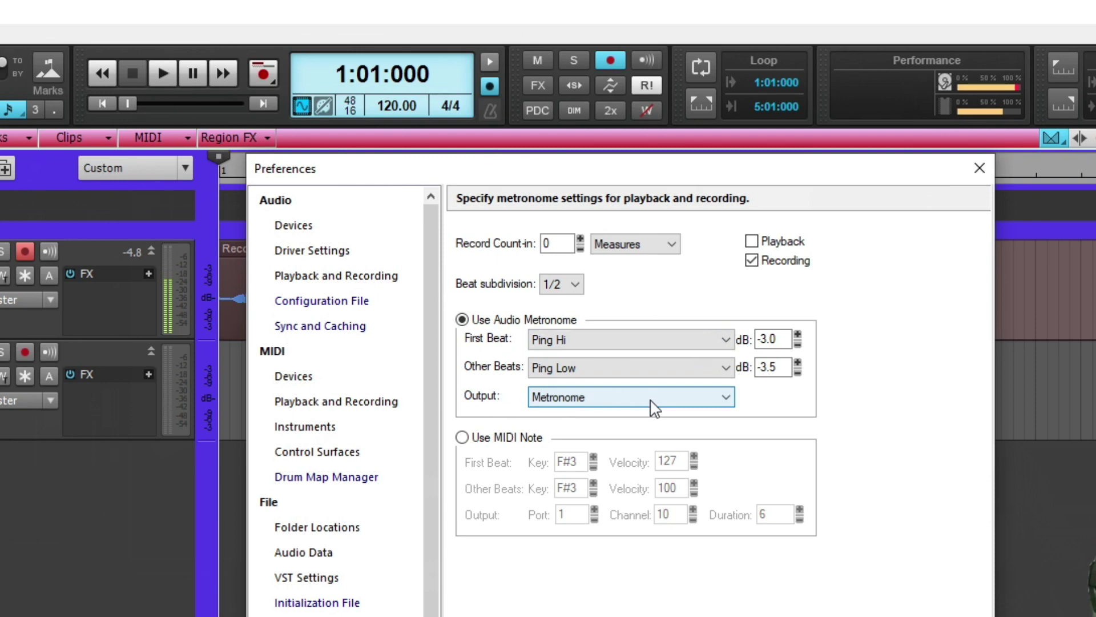
Check the metronome output choices, set the record count-in to 1 measure and close the preferences
{"action": "left_click", "coordinate": [730, 397]}
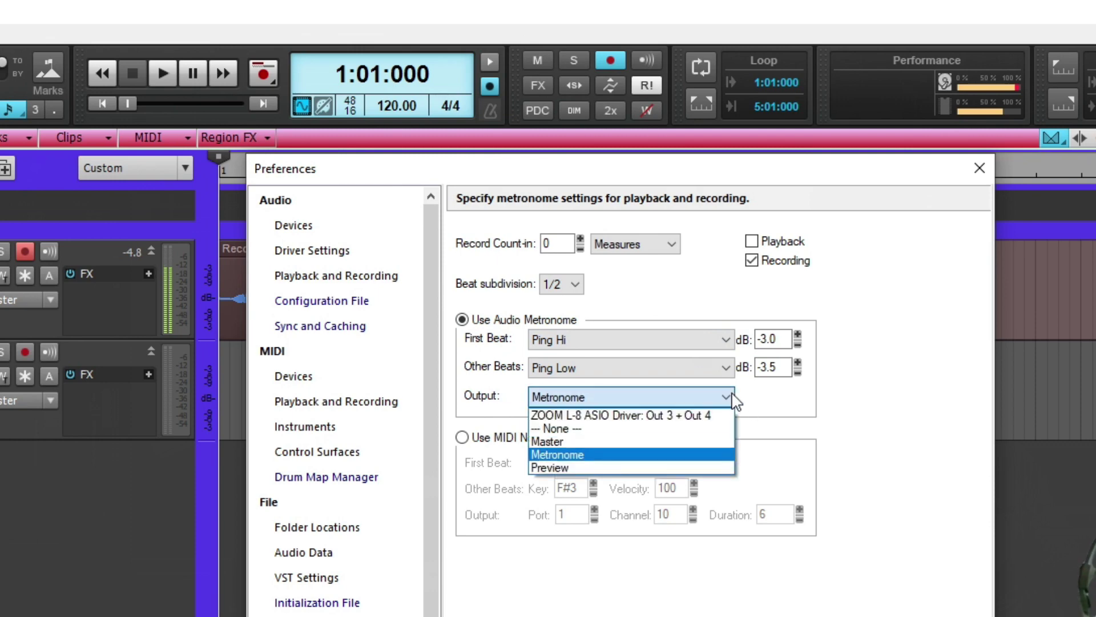
{"action": "left_click", "coordinate": [800, 401]}
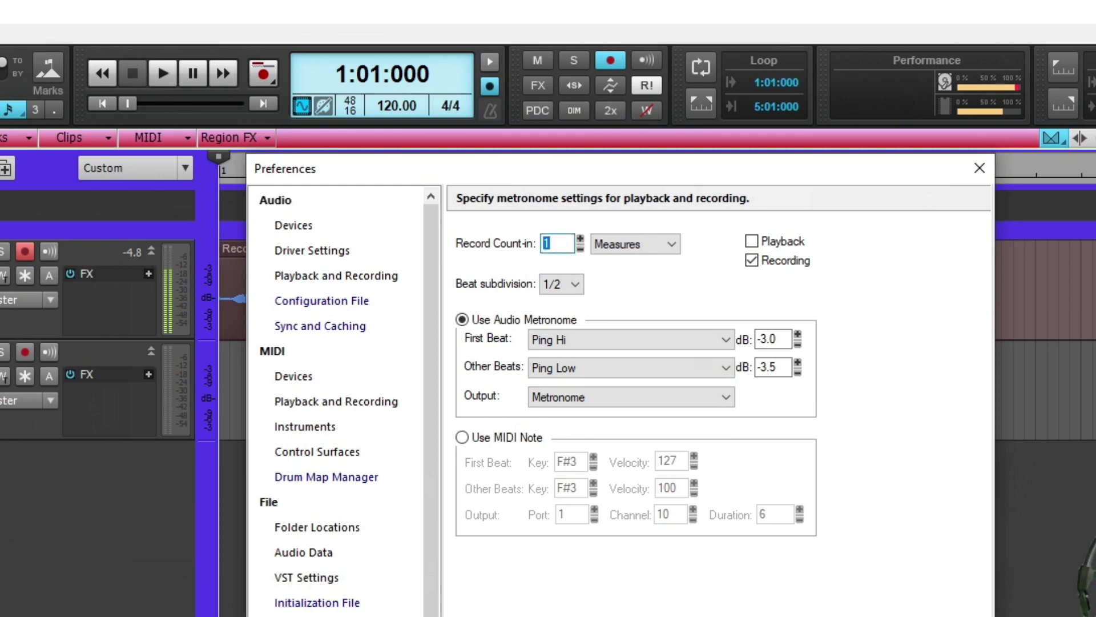
{"action": "key", "text": "Escape"}
{"action": "key", "text": "p"}
{"action": "key", "text": "Escape"}
Delete the recorded clip from Track 1
{"action": "left_click", "coordinate": [333, 248]}
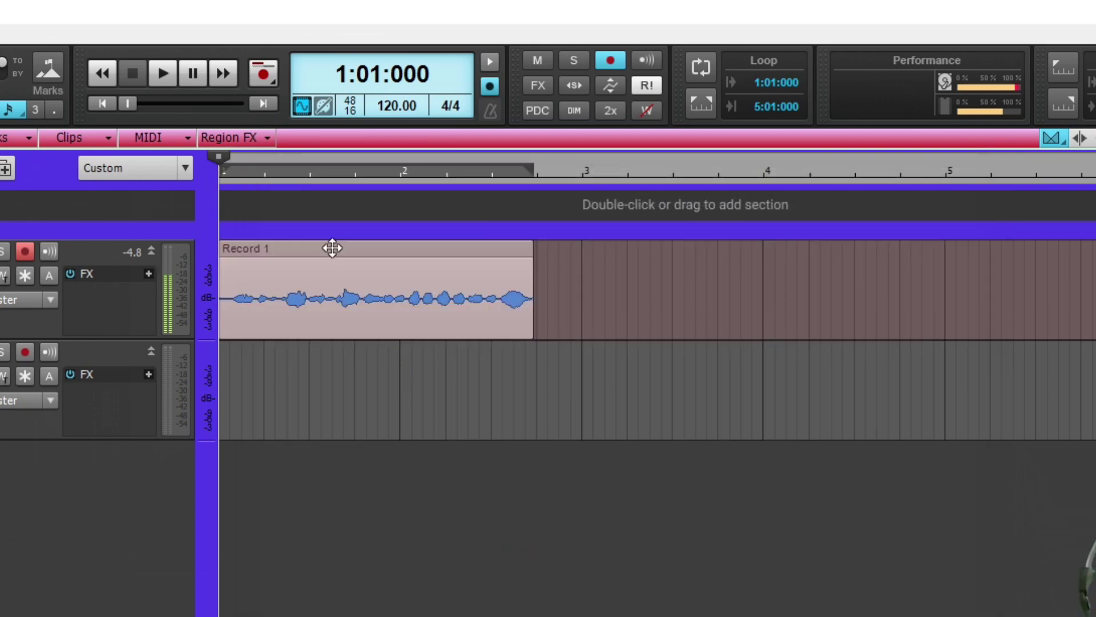
{"action": "key", "text": "Delete"}
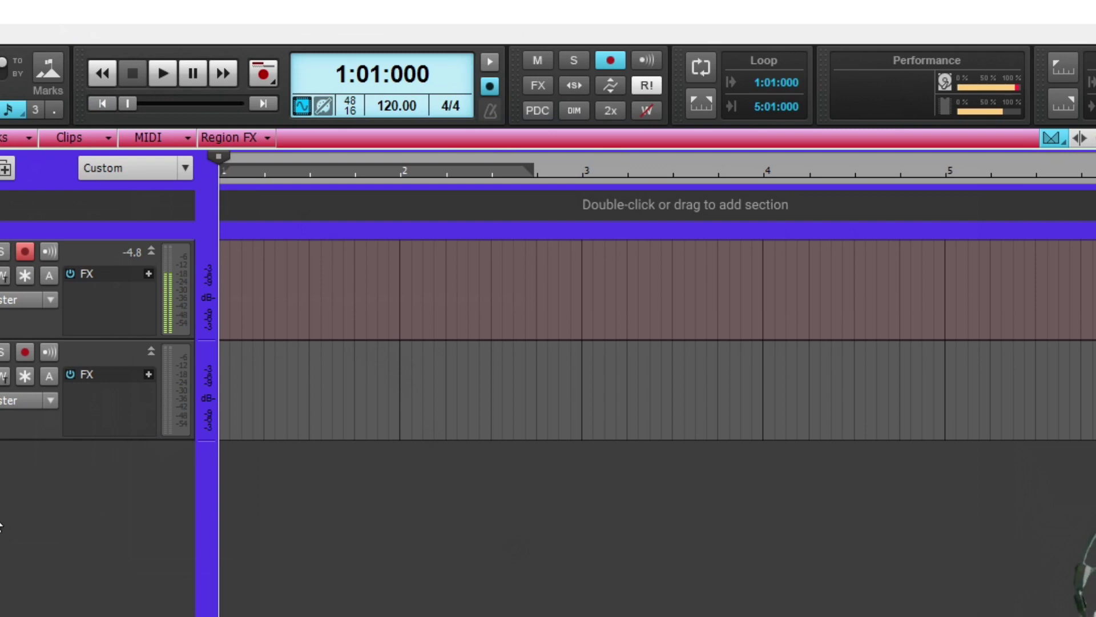
Record a new take on Track 1 and play it back from near the start
{"action": "key", "text": "r"}
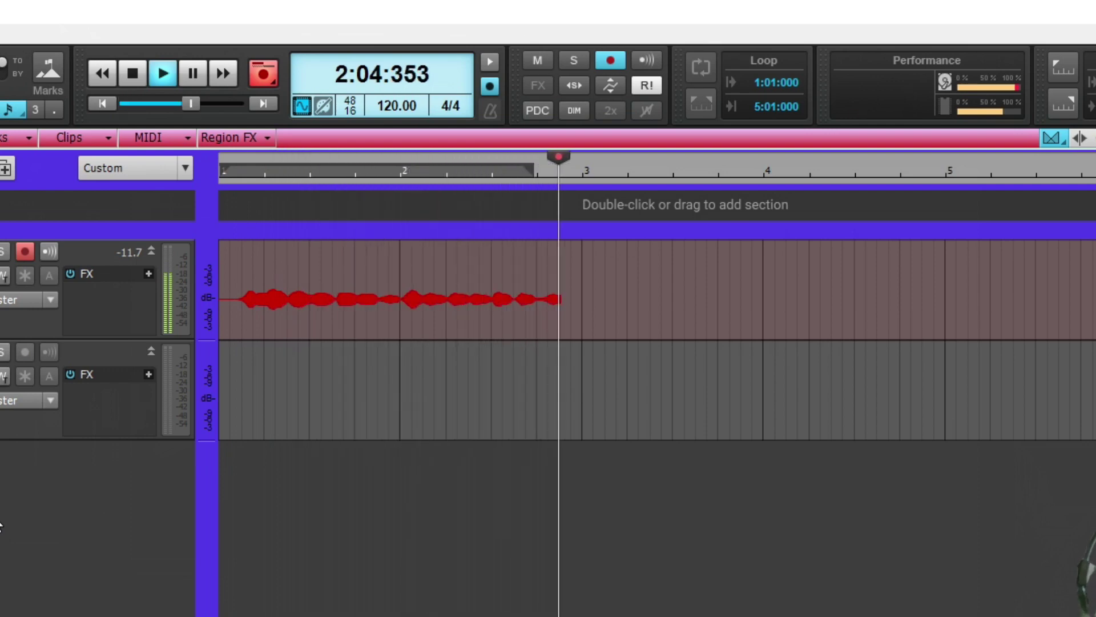
{"action": "key", "text": "space"}
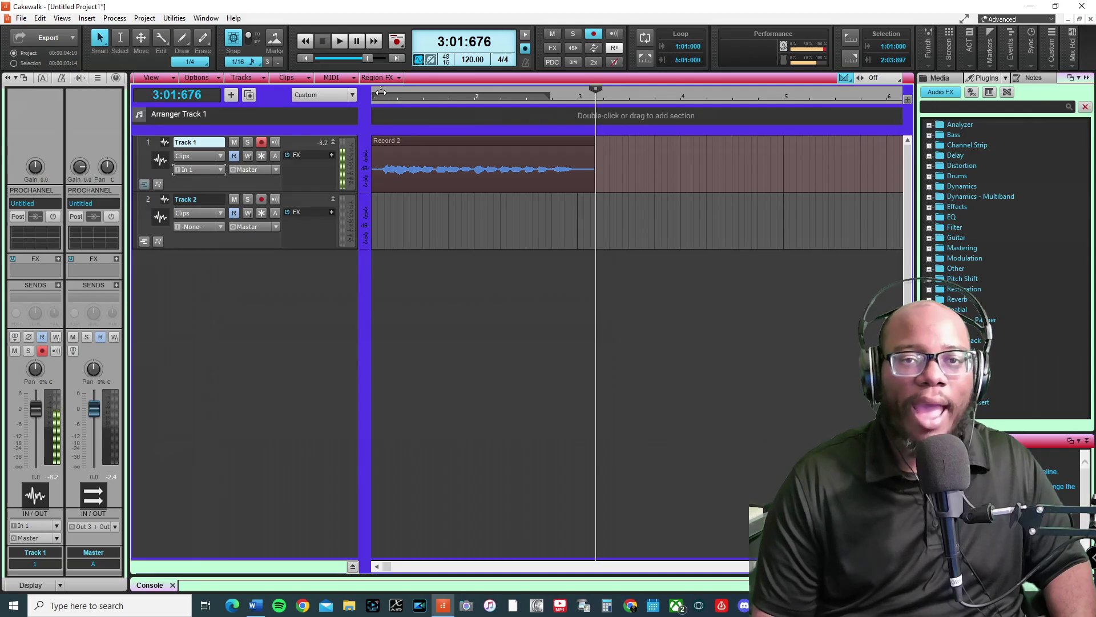
{"action": "left_click", "coordinate": [380, 93]}
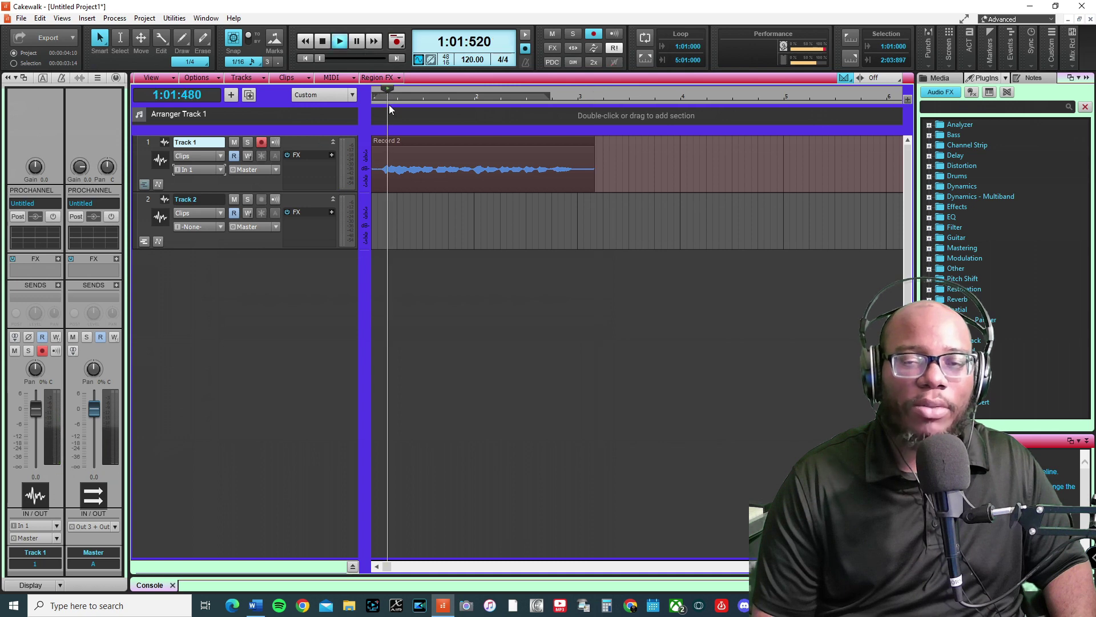
{"action": "key", "text": "space"}
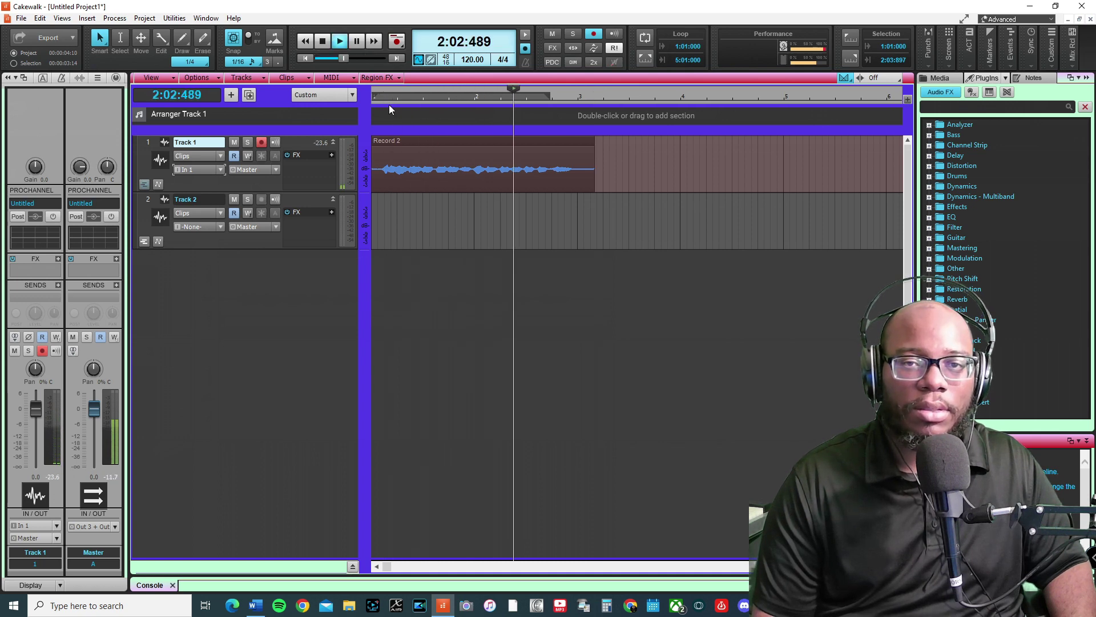
Stop the playback and set the metronome's beat subdivision to 1 in the metronome preferences
{"action": "key", "text": "space"}
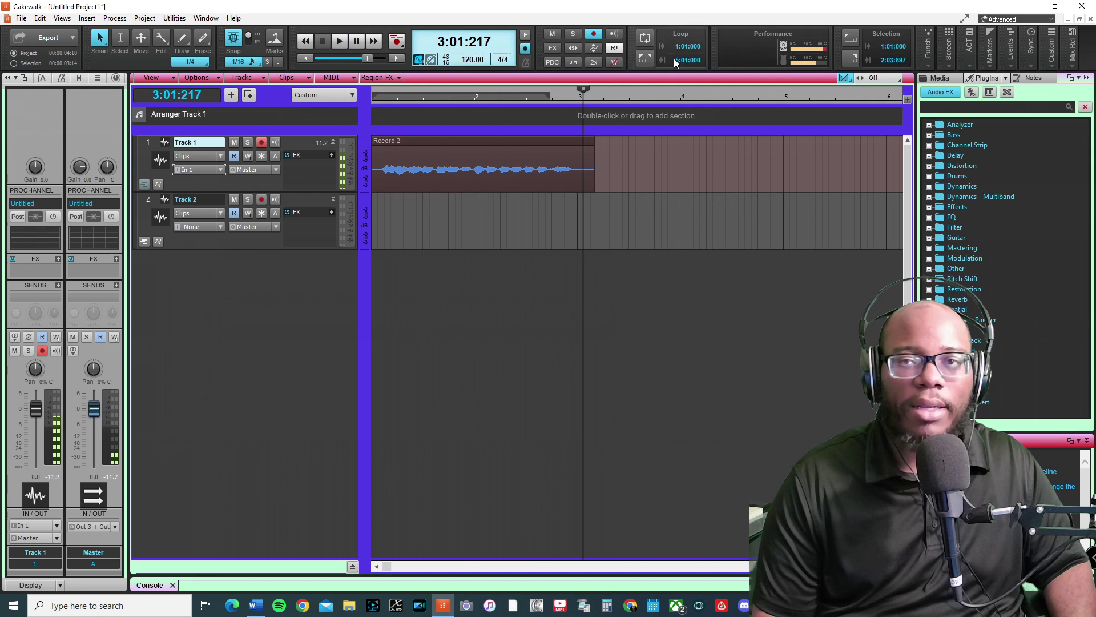
{"action": "right_click", "coordinate": [526, 62]}
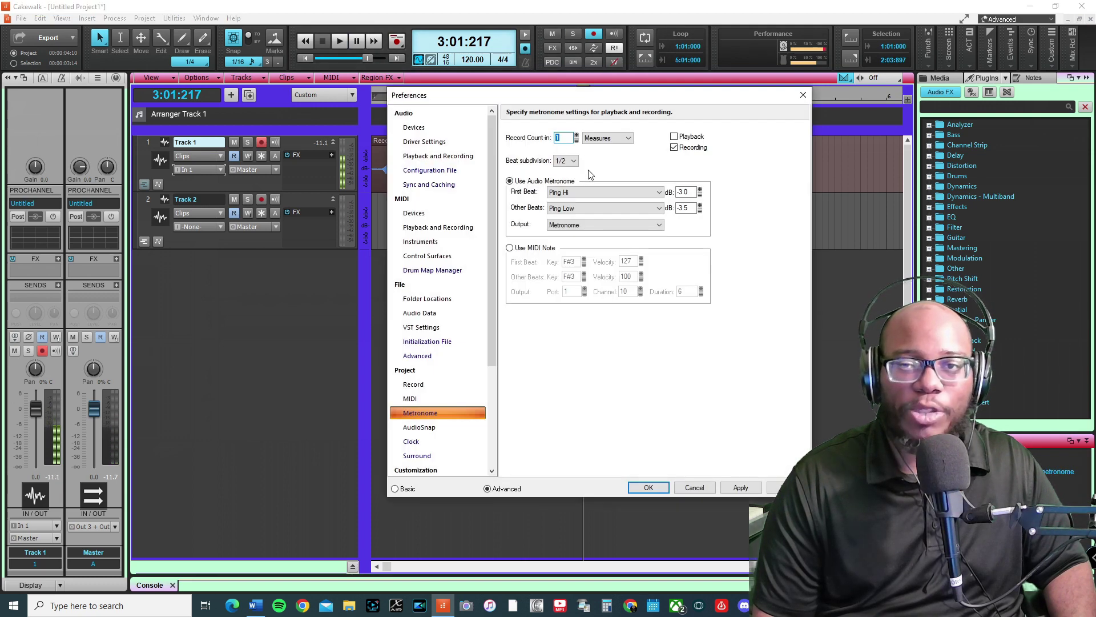
{"action": "left_click", "coordinate": [566, 161]}
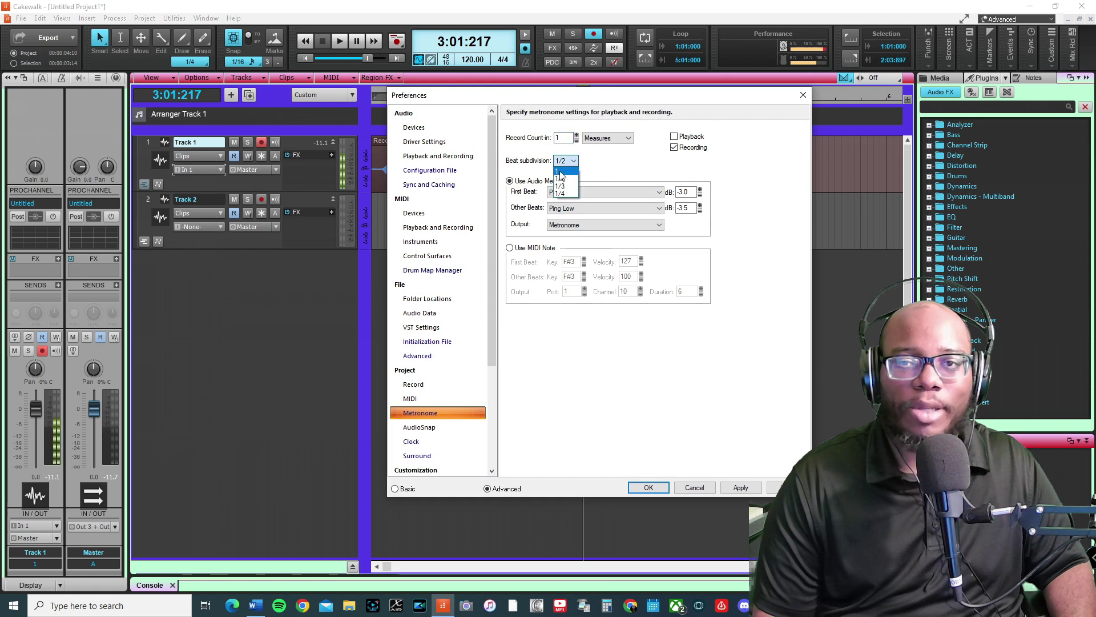
{"action": "left_click", "coordinate": [562, 172]}
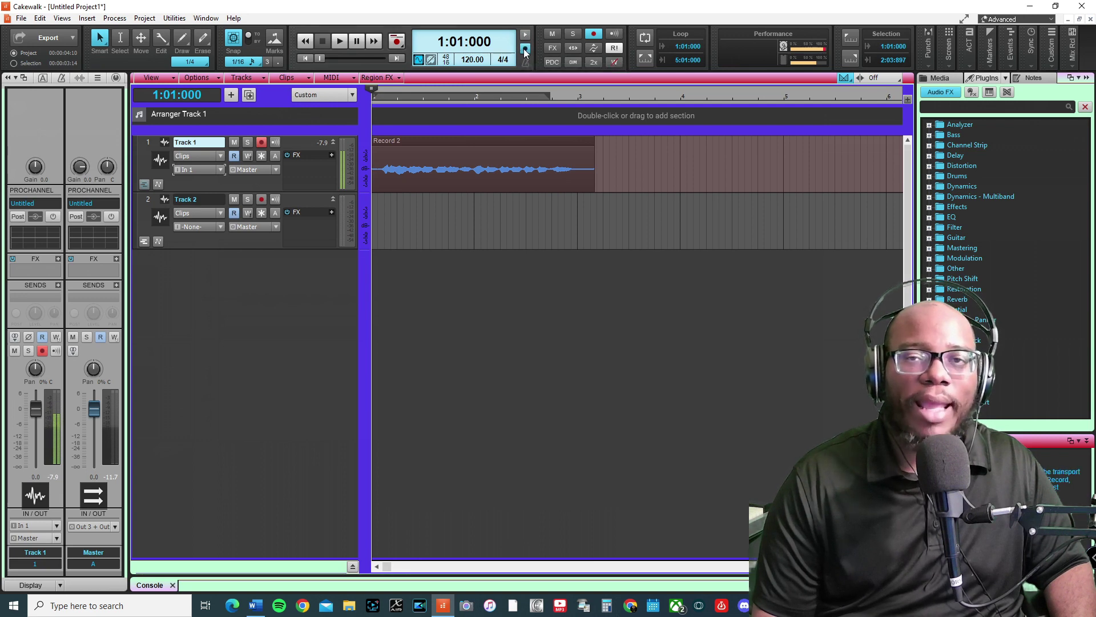
Play back the Track 1 take from the project start to check the metronome, and return to the start
{"action": "key", "text": "space"}
{"action": "key", "text": "space"}
{"action": "left_click", "coordinate": [306, 58]}
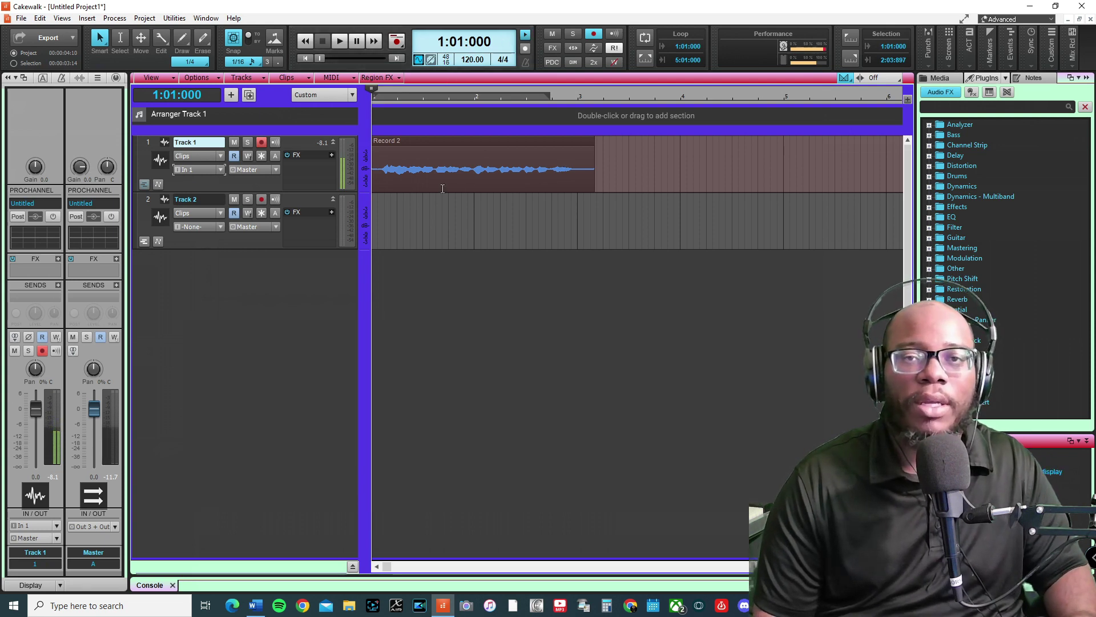
{"action": "key", "text": "space"}
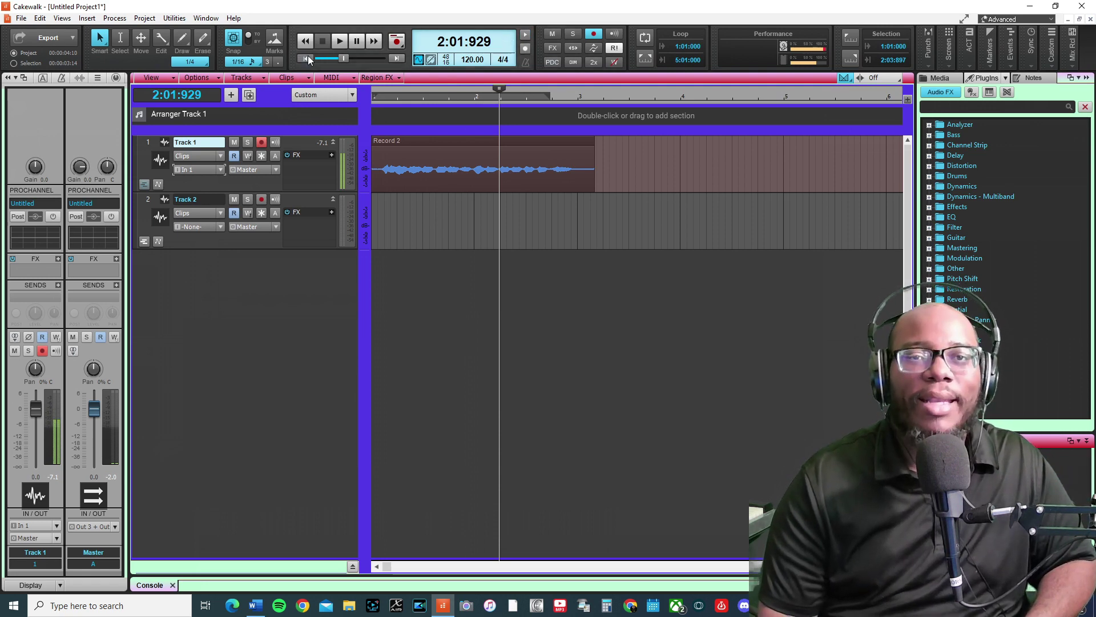
{"action": "left_click", "coordinate": [306, 58]}
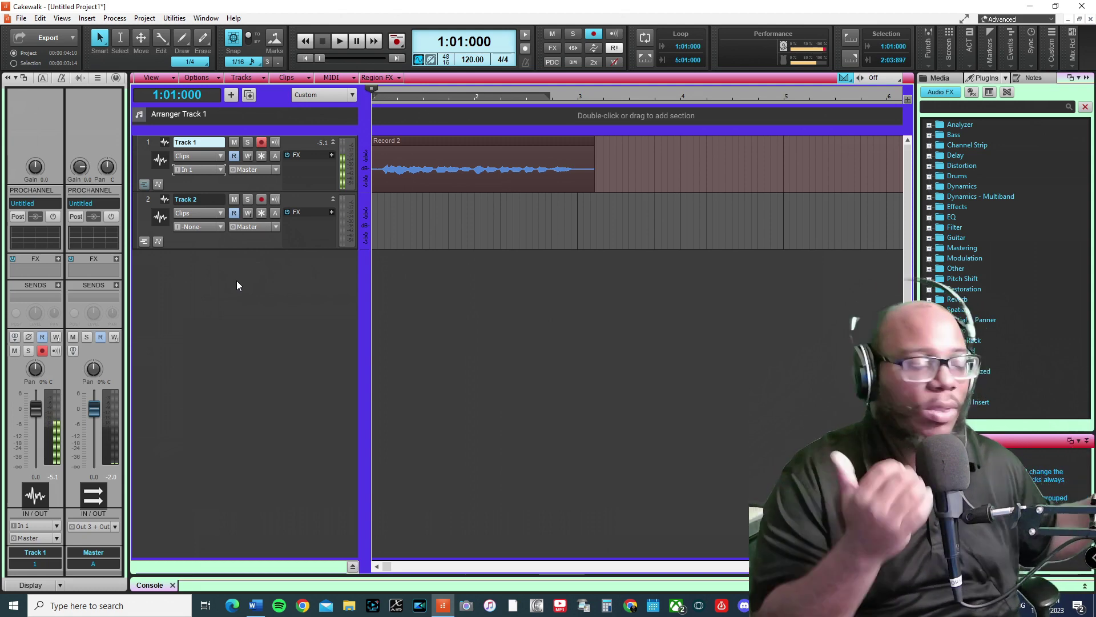
Set Track 2's input to In 2 of the ZOOM L-8 ASIO Driver and disarm Track 1
{"action": "left_click", "coordinate": [221, 226]}
{"action": "mouse_move", "coordinate": [332, 251]}
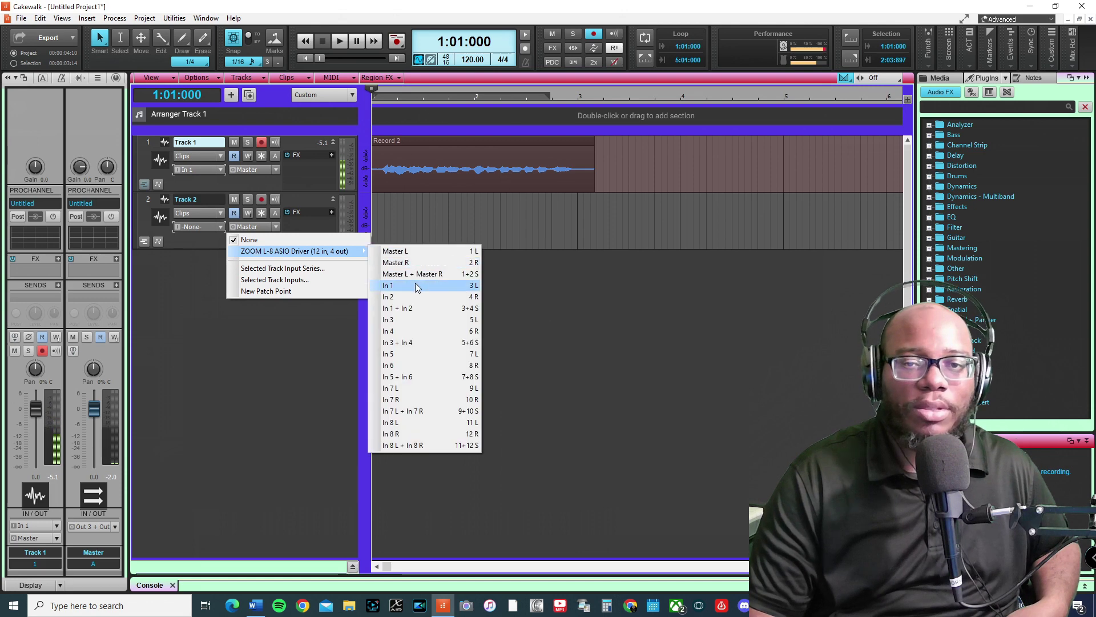
{"action": "left_click", "coordinate": [429, 297]}
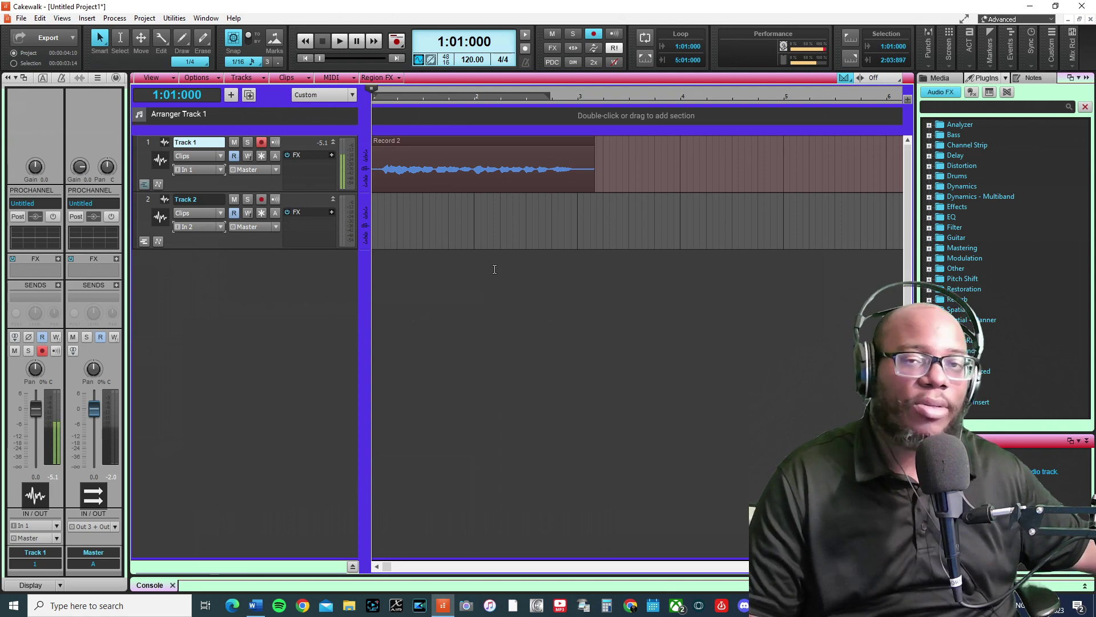
{"action": "left_click", "coordinate": [262, 142]}
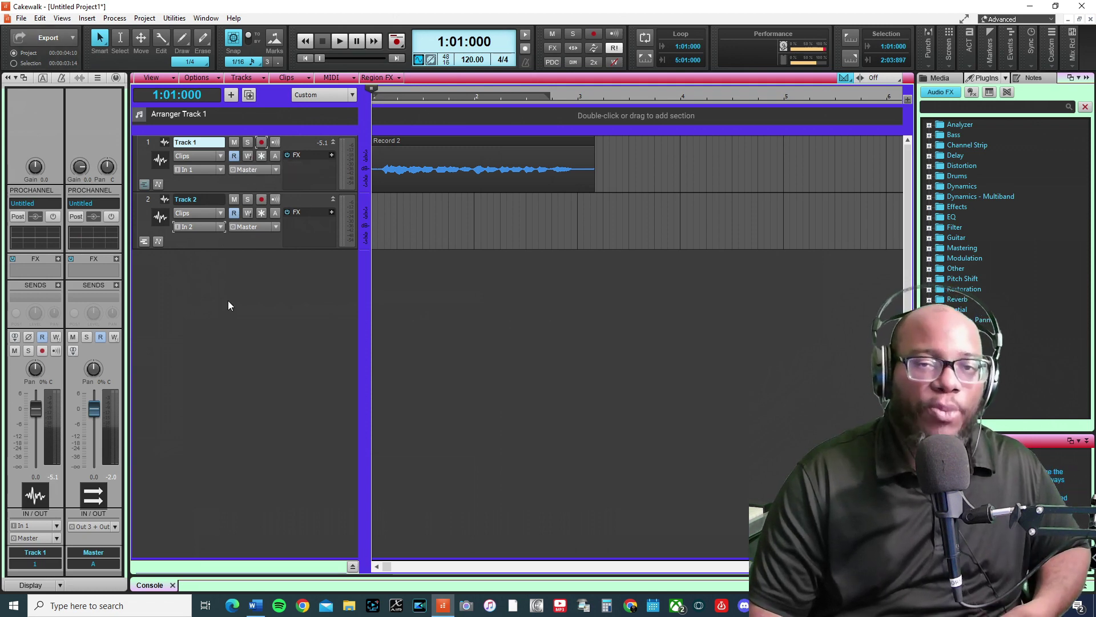
Insert one instrument track using the Subdivine sampler, and open its plug-in interface briefly before closing it
{"action": "right_click", "coordinate": [201, 290]}
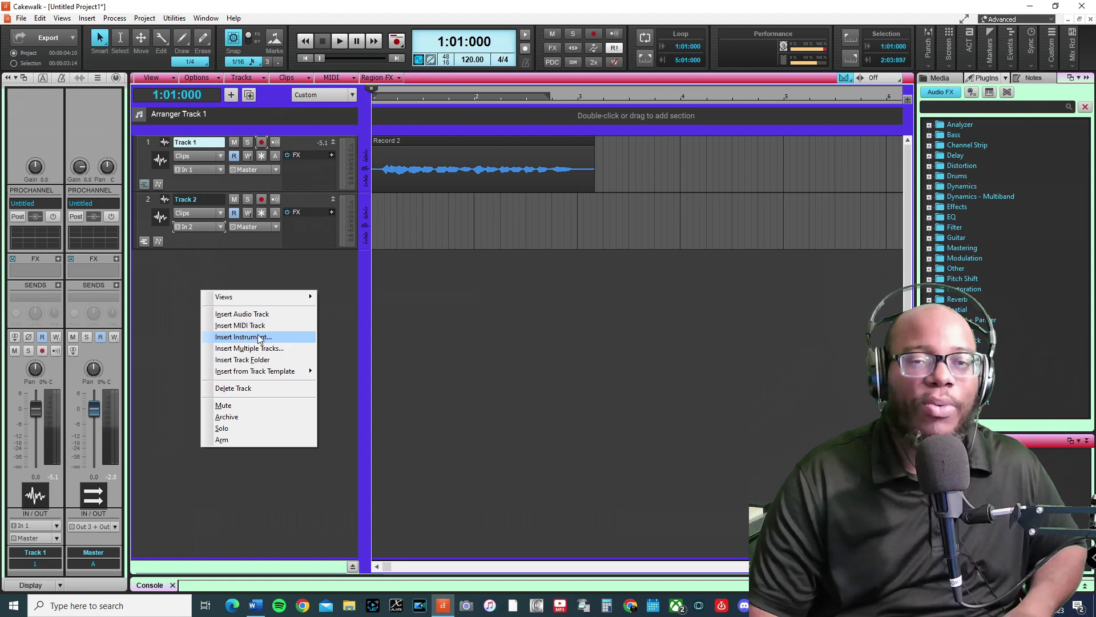
{"action": "left_click", "coordinate": [259, 337]}
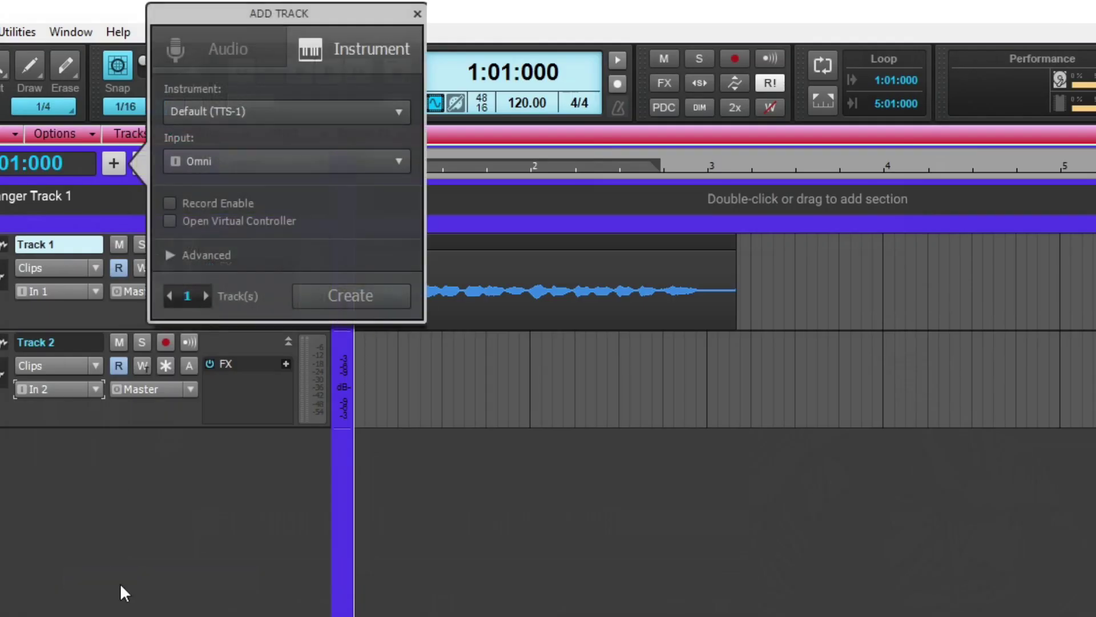
{"action": "left_click", "coordinate": [338, 111]}
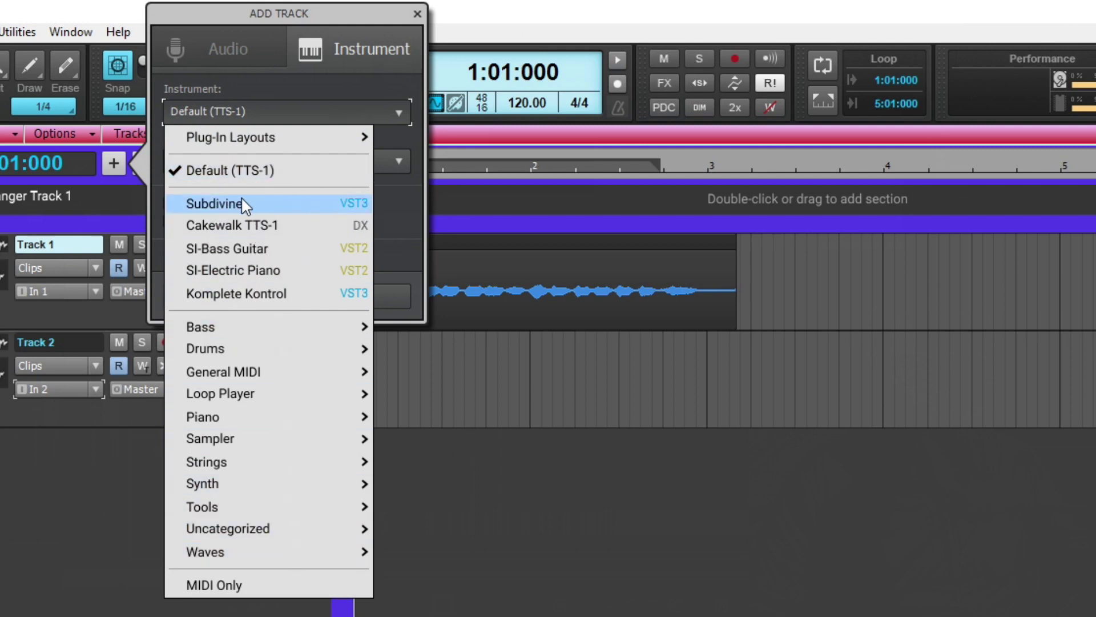
{"action": "mouse_move", "coordinate": [289, 557]}
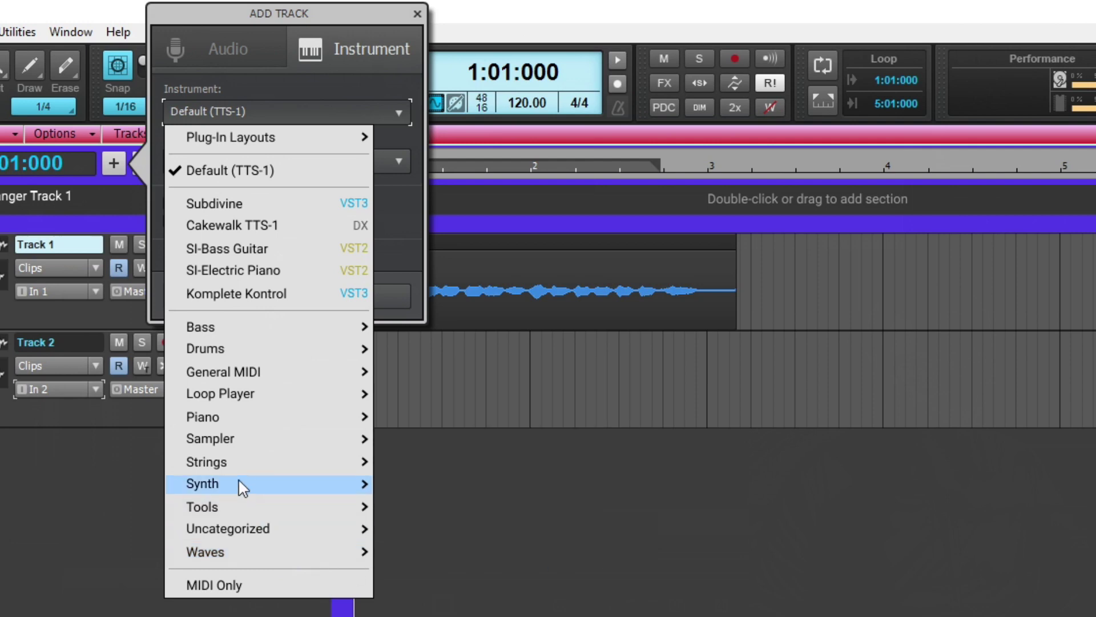
{"action": "mouse_move", "coordinate": [242, 446]}
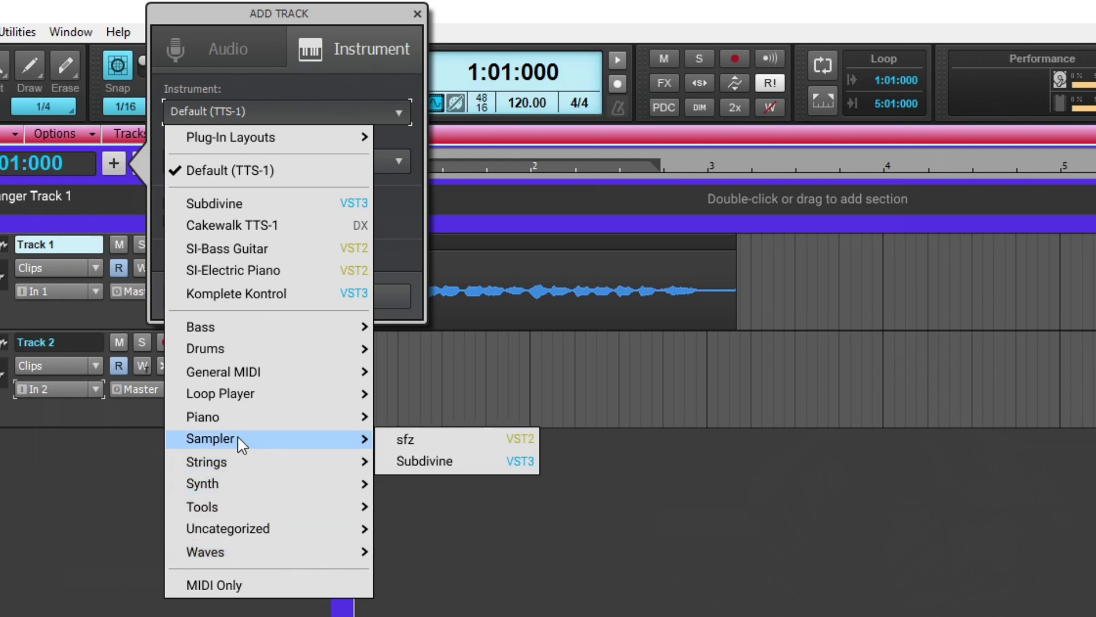
{"action": "left_click", "coordinate": [451, 462]}
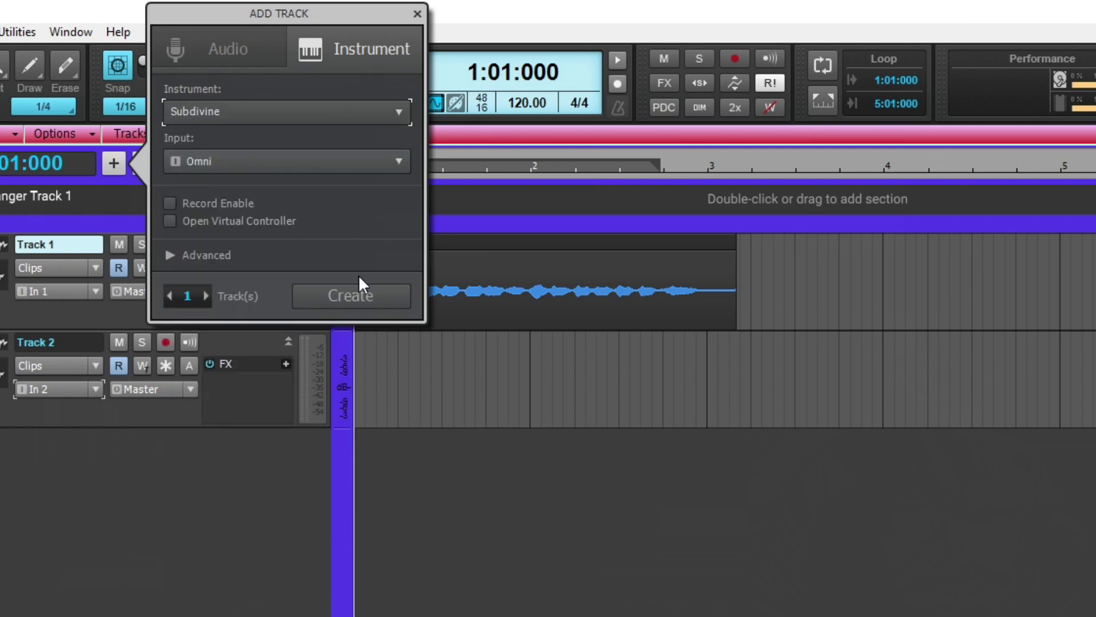
{"action": "left_click", "coordinate": [359, 294]}
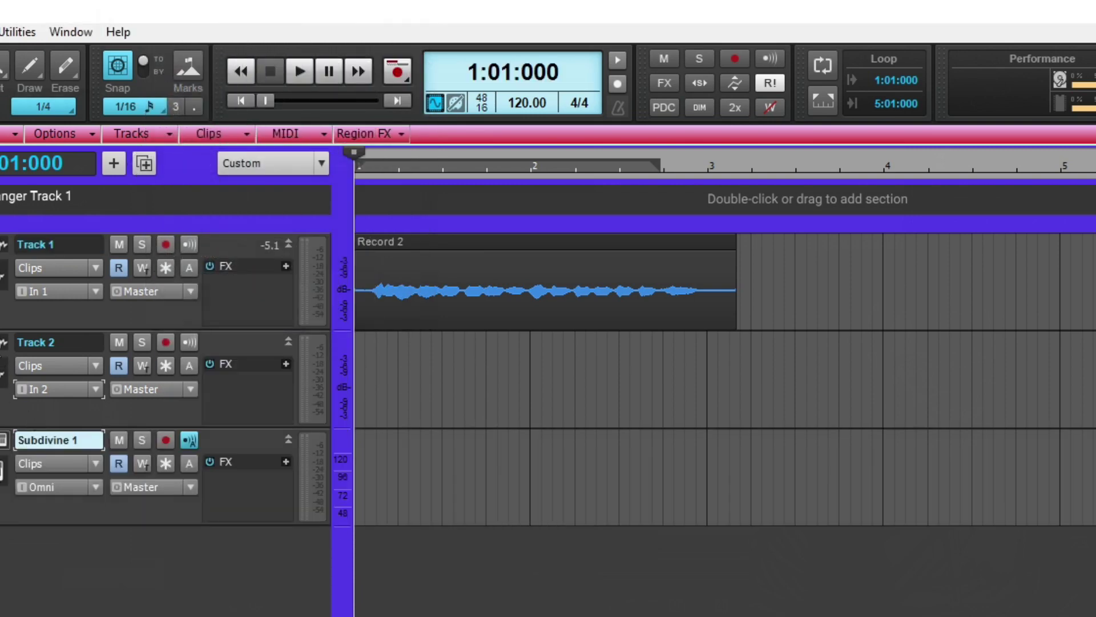
{"action": "left_click", "coordinate": [3, 445]}
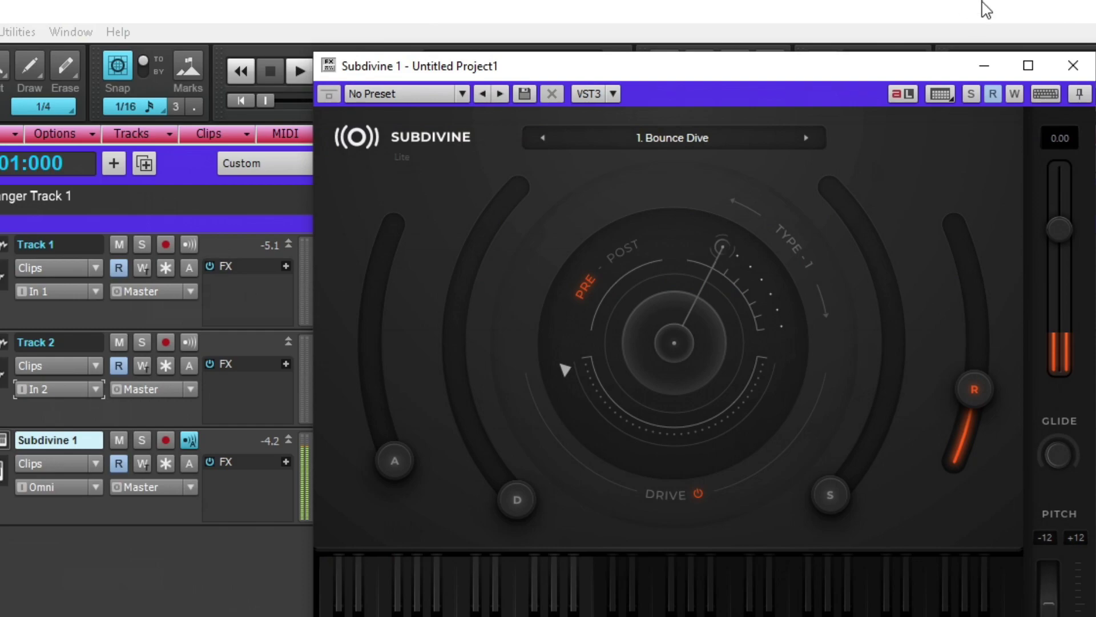
{"action": "left_click", "coordinate": [1073, 65]}
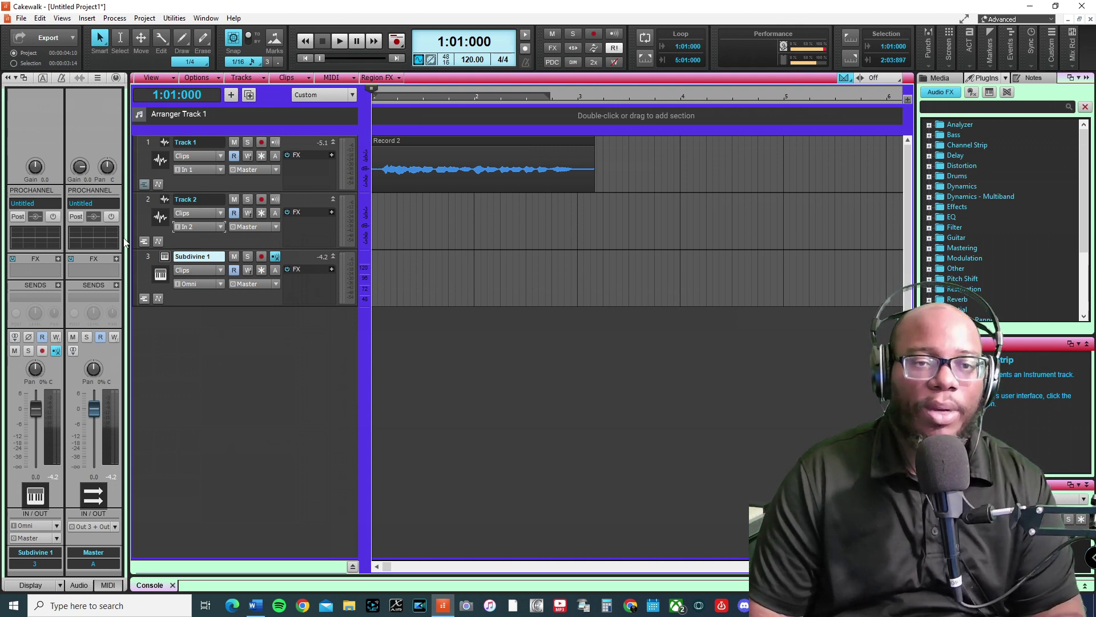
Check the enabled MIDI input and output devices in the preferences, apply the settings and close the dialog
{"action": "left_click", "coordinate": [144, 272]}
{"action": "left_click", "coordinate": [40, 18]}
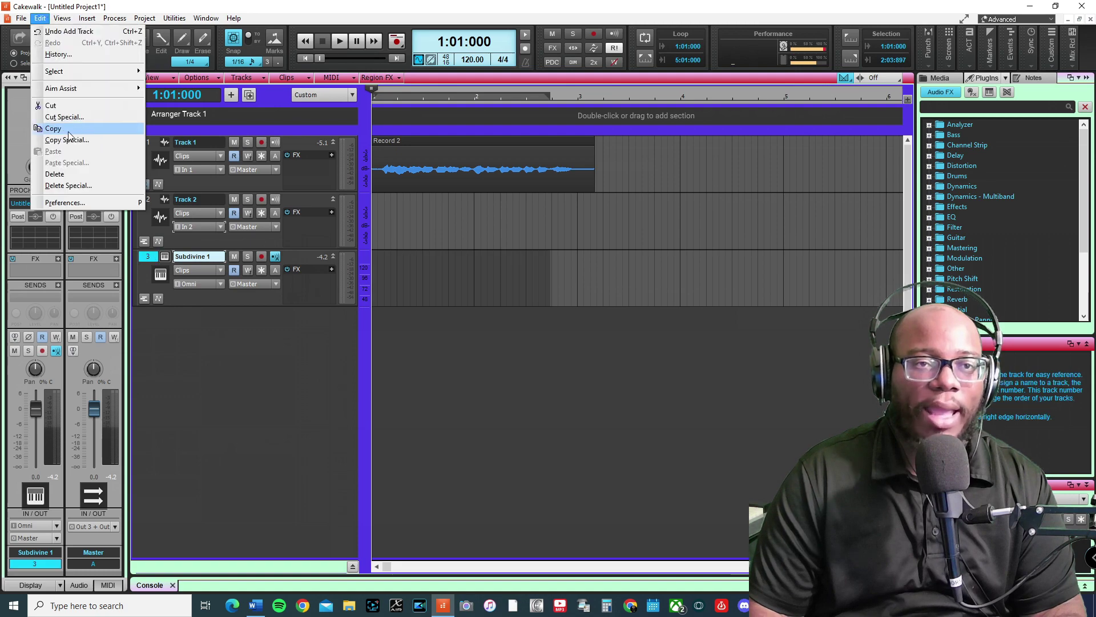
{"action": "left_click", "coordinate": [114, 201]}
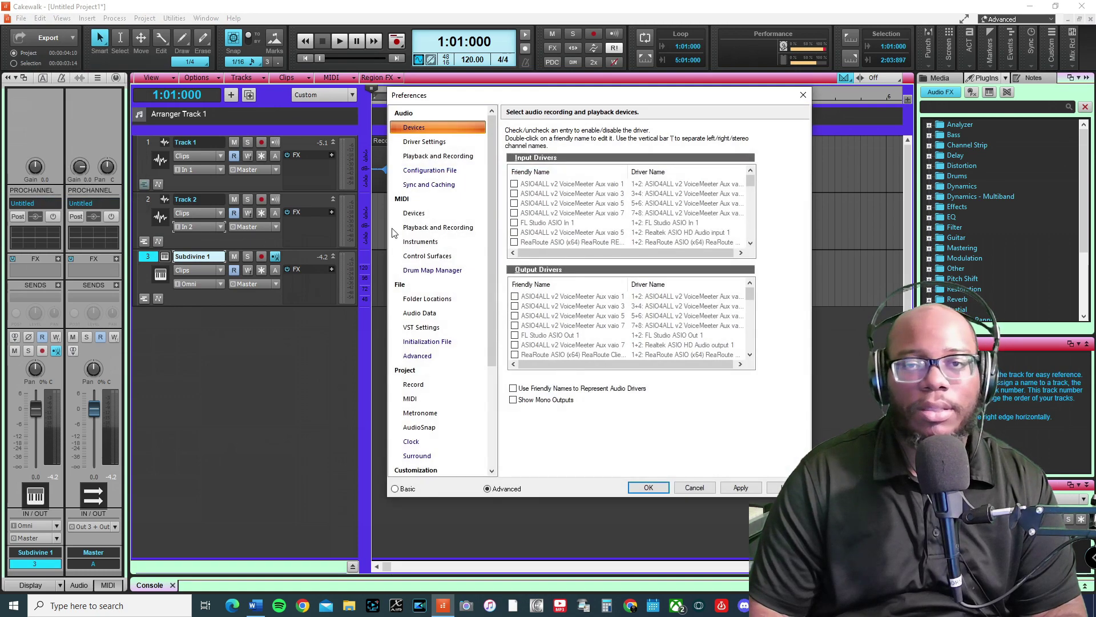
{"action": "left_click", "coordinate": [421, 216]}
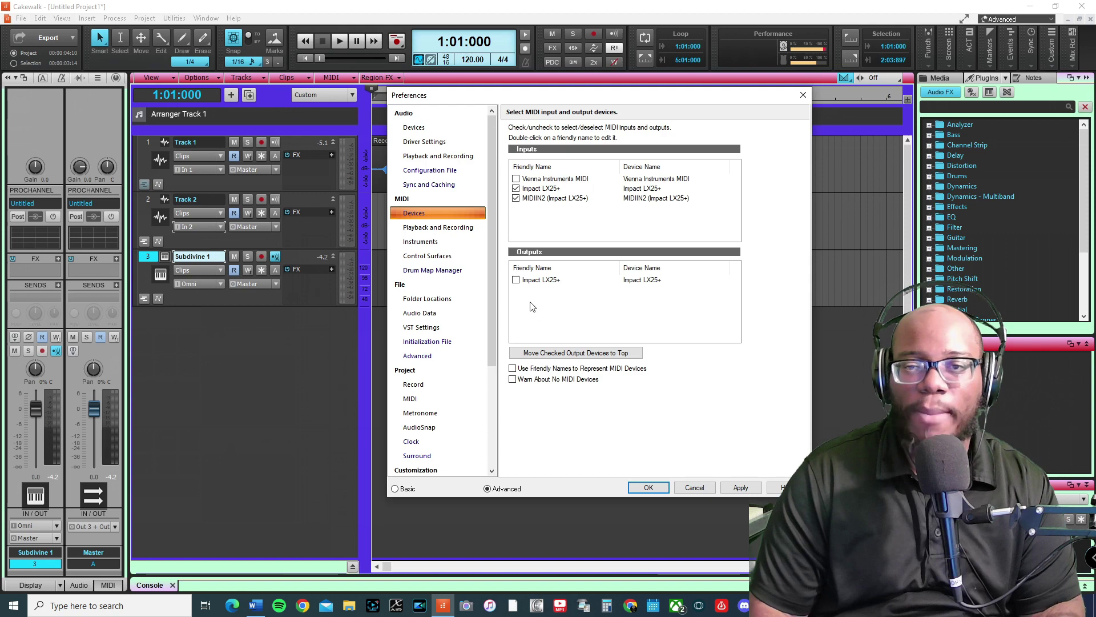
{"action": "left_click", "coordinate": [742, 487]}
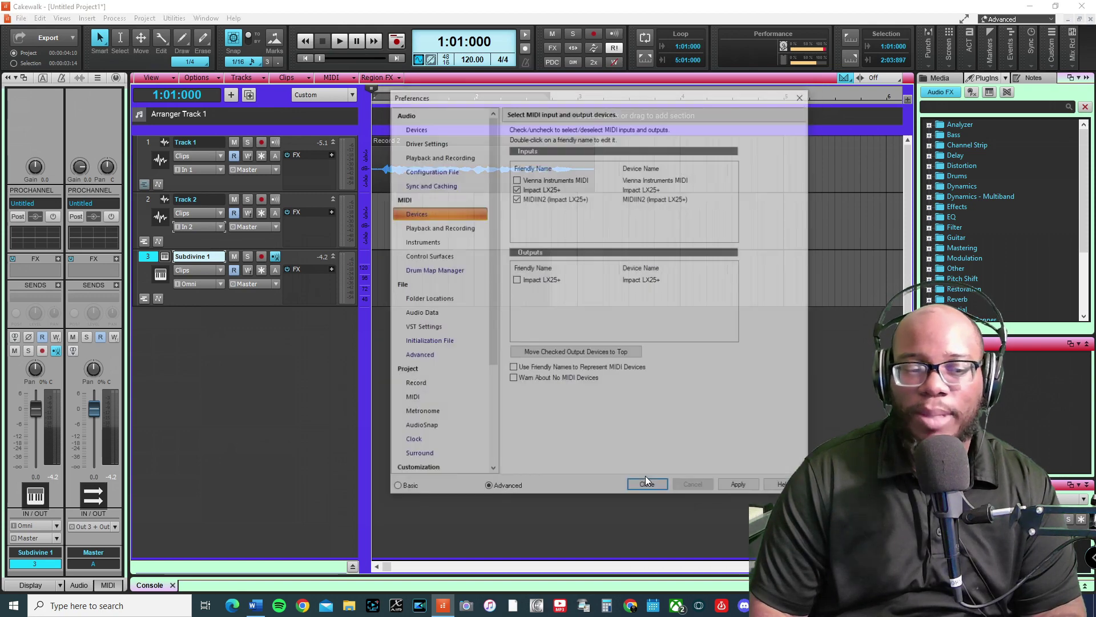
{"action": "left_click", "coordinate": [647, 487]}
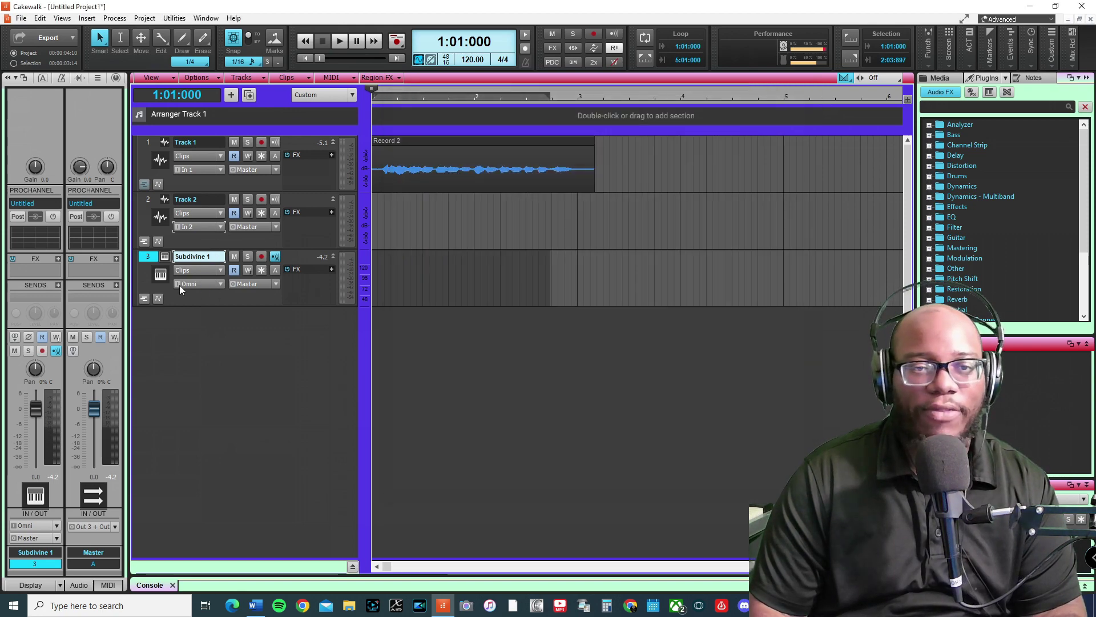
Set the Subdivine track's input to MIDI Omni from All Inputs
{"action": "left_click", "coordinate": [219, 283]}
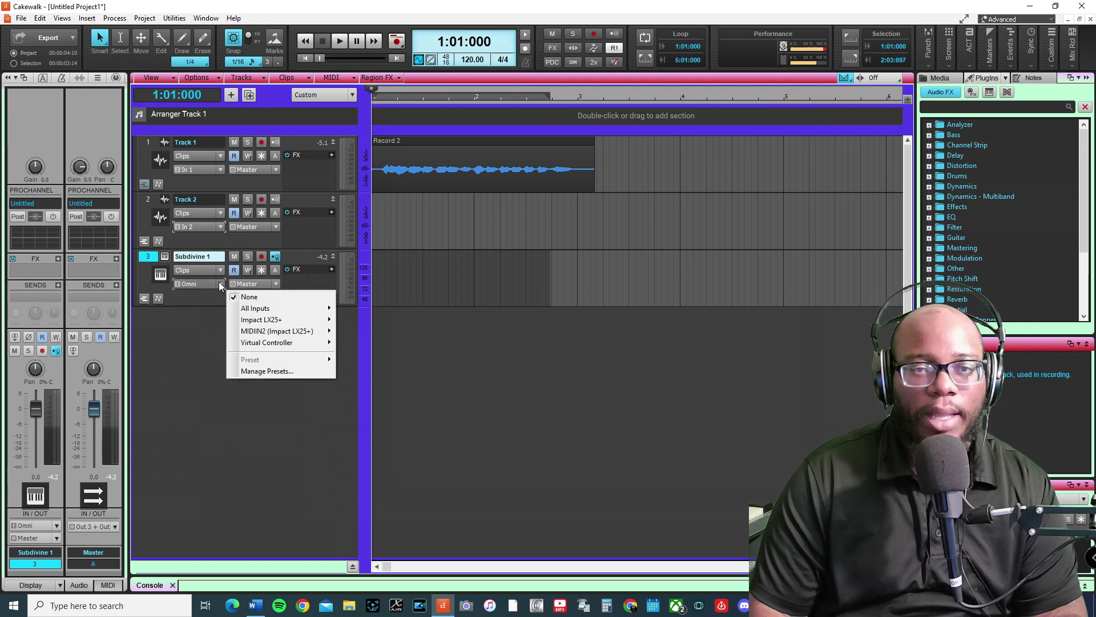
{"action": "mouse_move", "coordinate": [285, 306]}
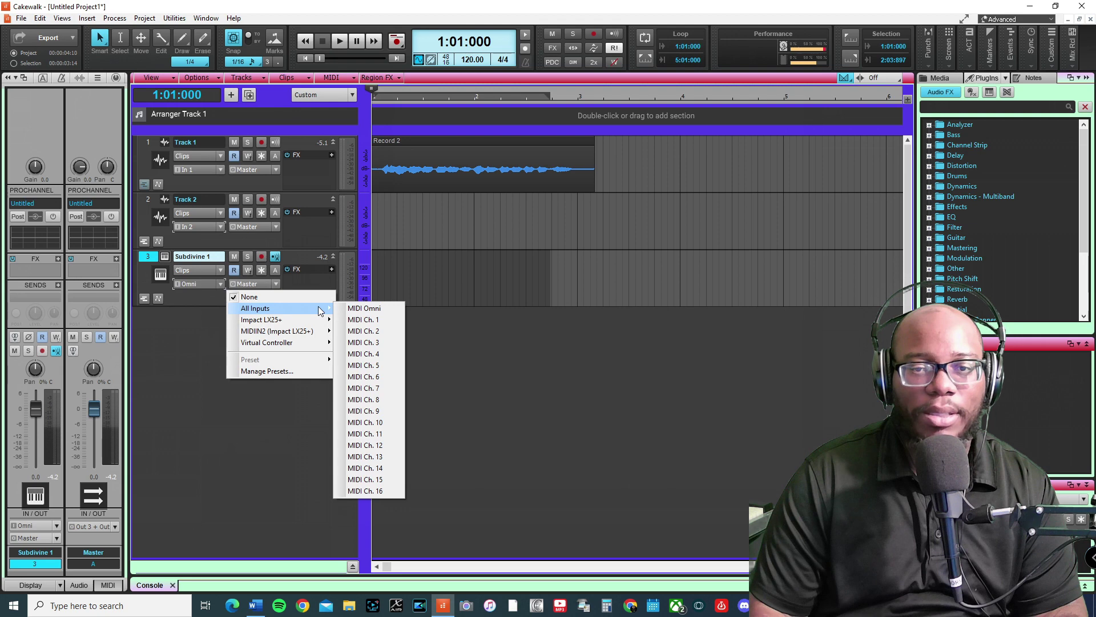
{"action": "left_click", "coordinate": [350, 309]}
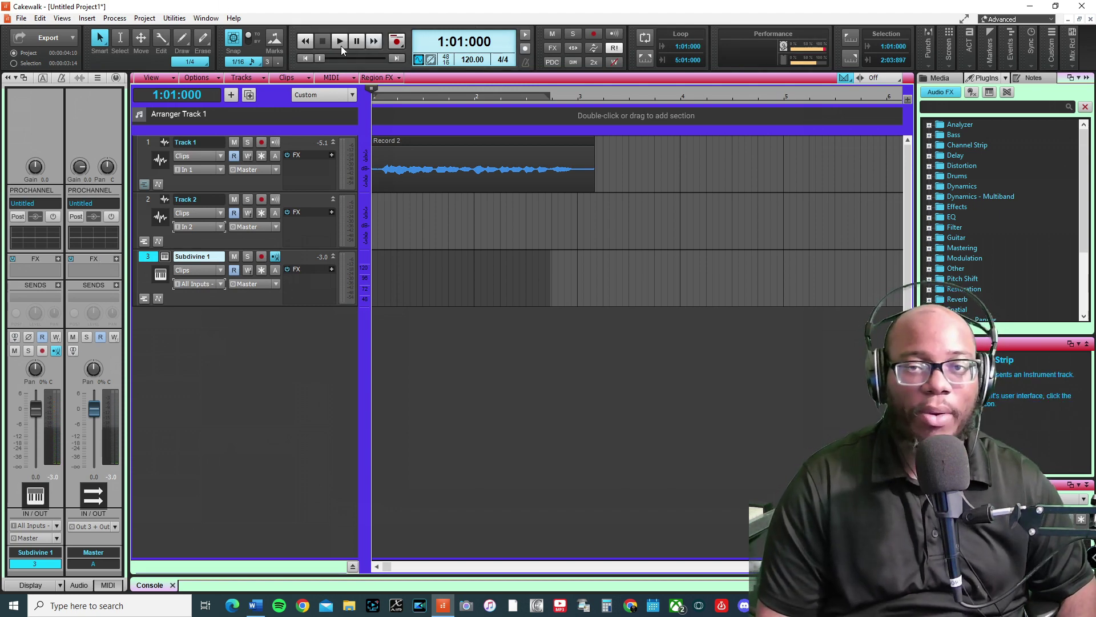
Arm the Subdivine track, record a MIDI take of about five measures and play it back from the project start
{"action": "key", "text": "r"}
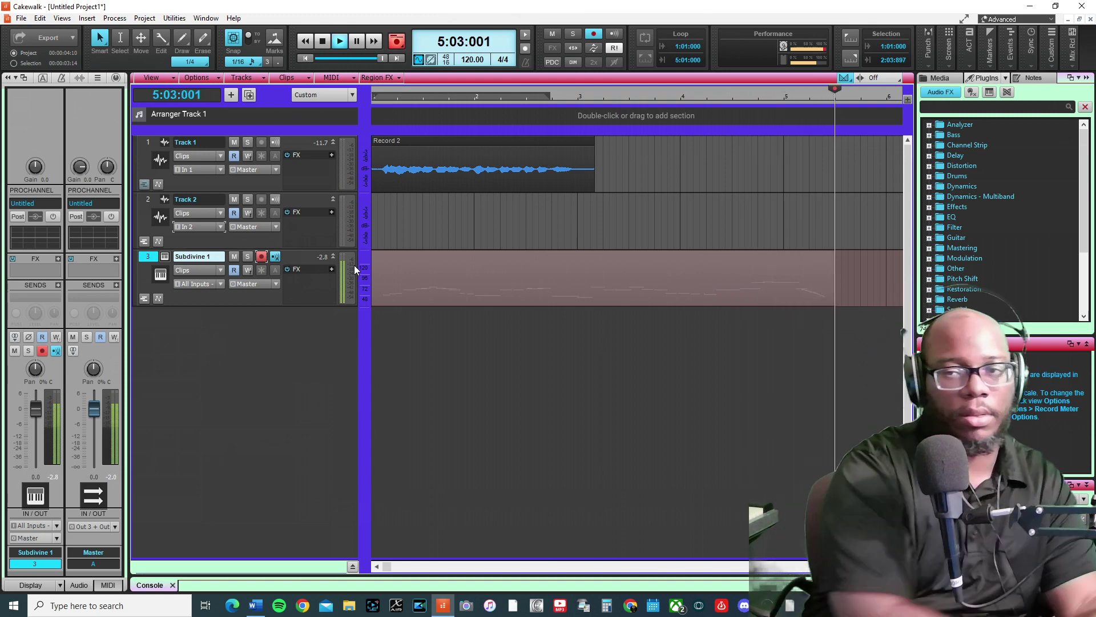
{"action": "key", "text": "space"}
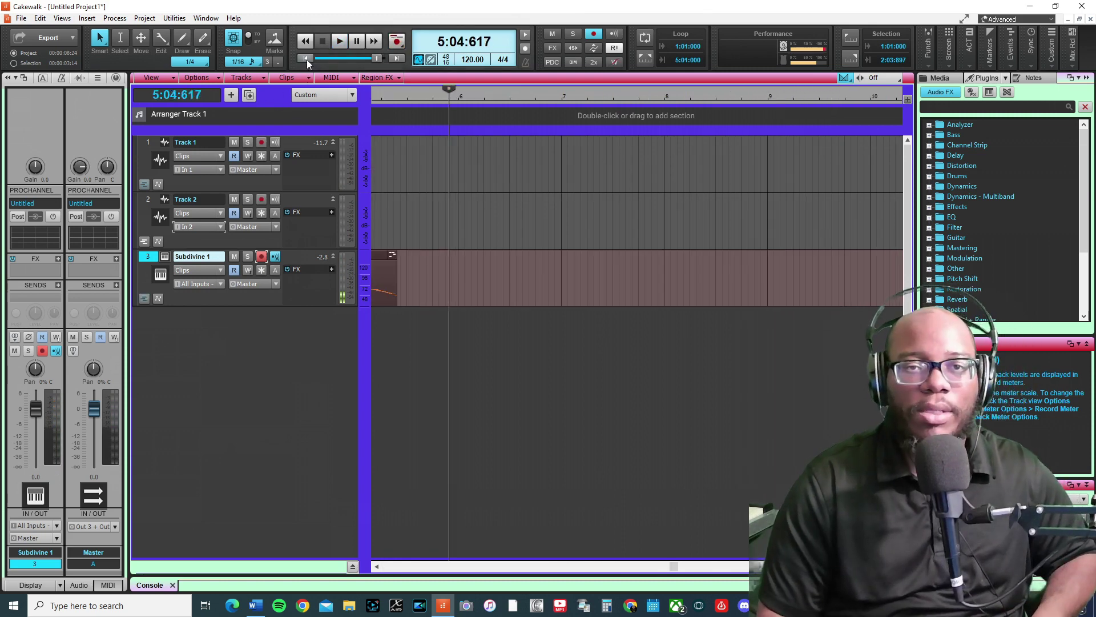
{"action": "left_click", "coordinate": [306, 58]}
{"action": "key", "text": "space"}
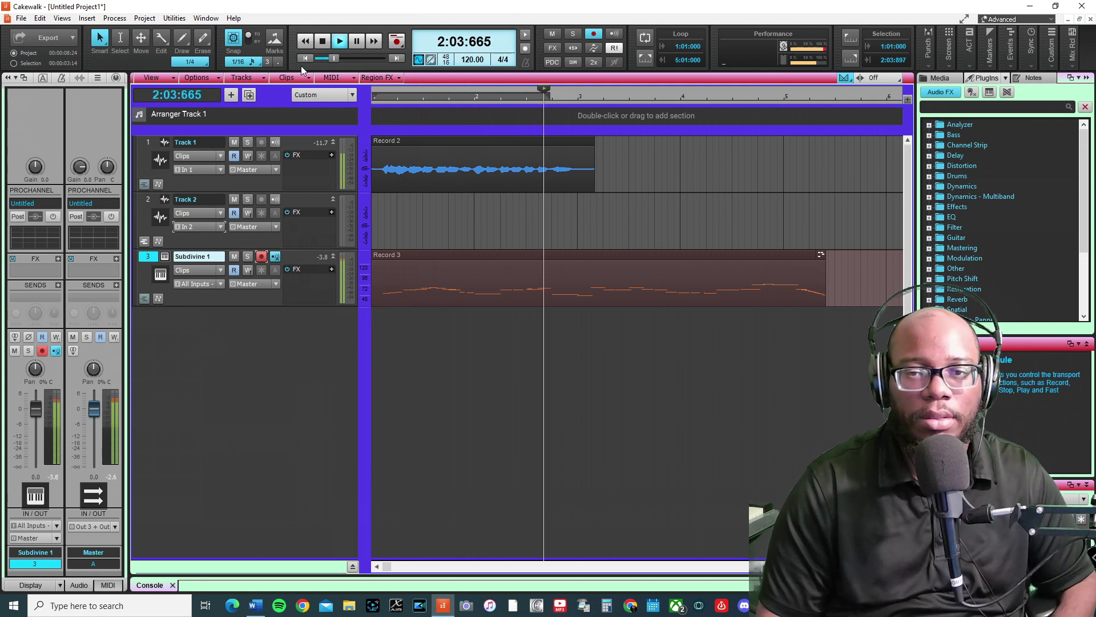
{"action": "key", "text": "space"}
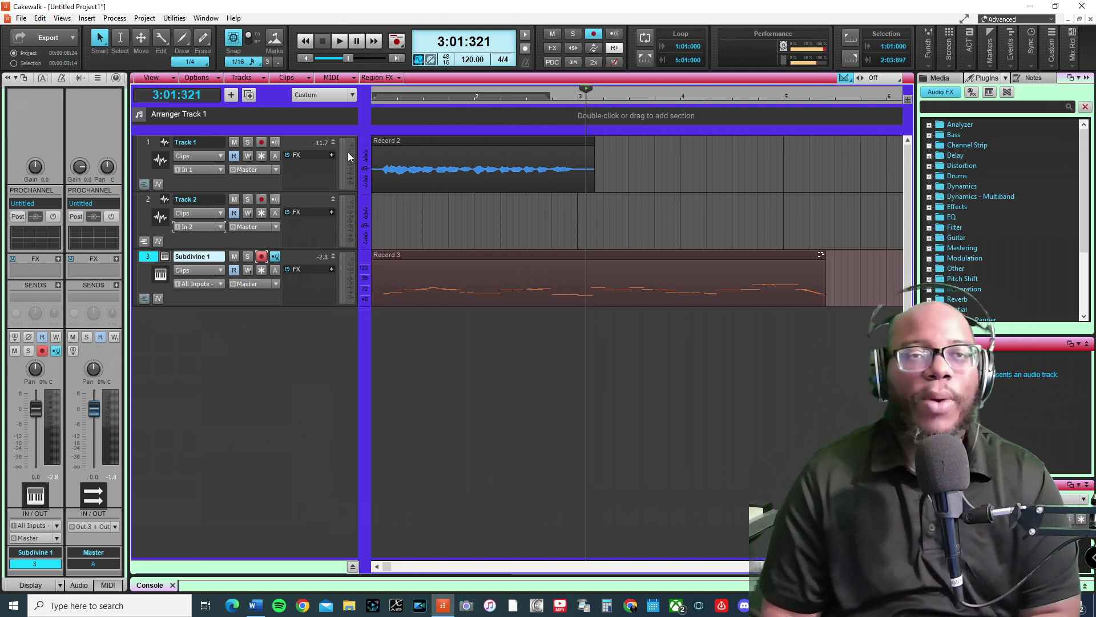
Open the audio device preferences and look through the input drivers down to the ZOOM L-8 ASIO entries
{"action": "left_click", "coordinate": [48, 18]}
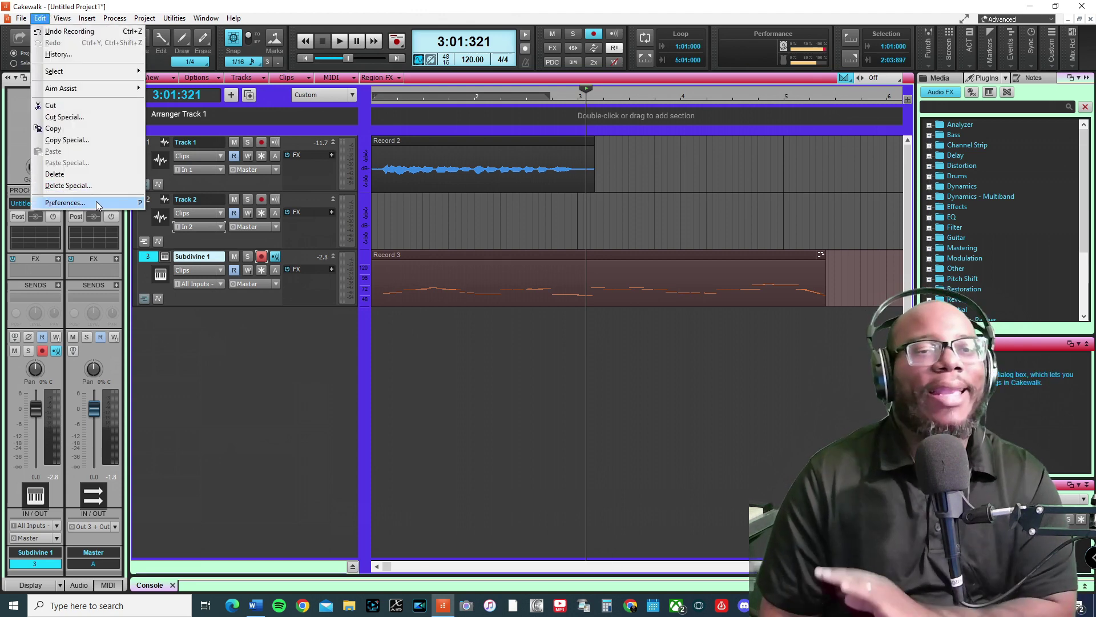
{"action": "left_click", "coordinate": [65, 202]}
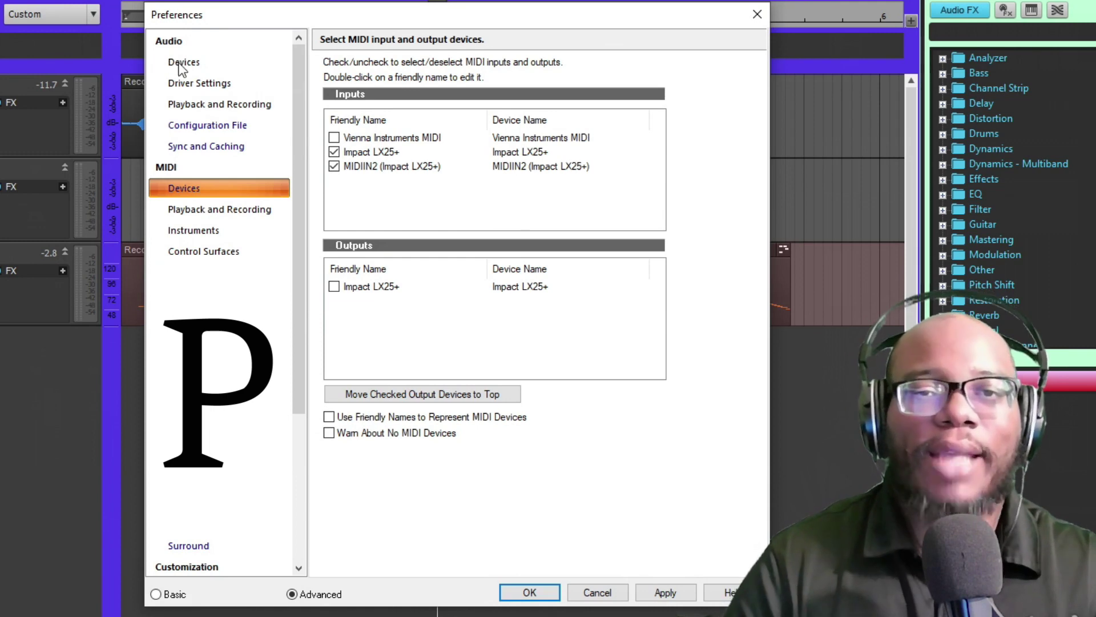
{"action": "left_click", "coordinate": [413, 129]}
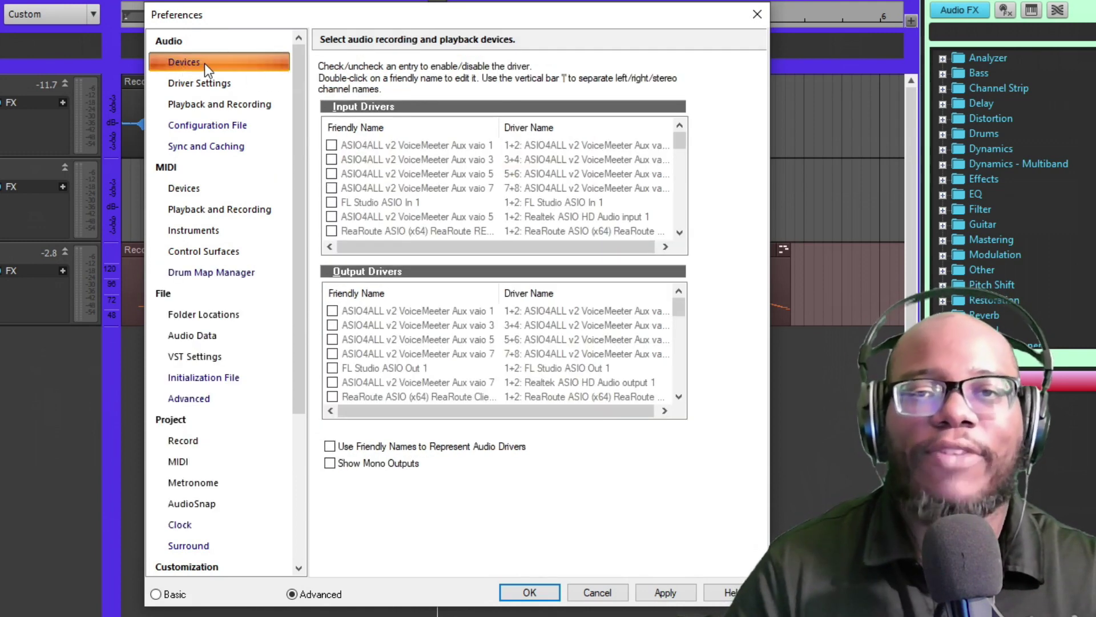
{"action": "scroll", "coordinate": [524, 177], "scroll_direction": "down", "scroll_amount": 2}
{"action": "scroll", "coordinate": [524, 177], "scroll_direction": "down", "scroll_amount": 5}
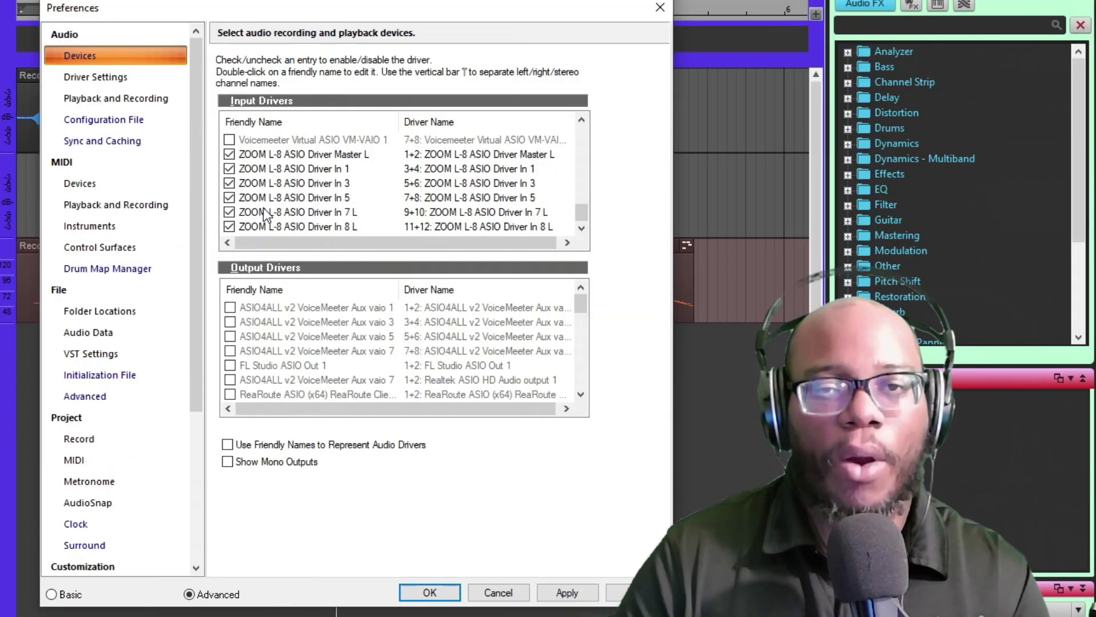
Review the audio driver settings and the Driver Mode options under audio playback and recording, and close the preferences
{"action": "scroll", "coordinate": [264, 197], "scroll_direction": "up", "scroll_amount": 1}
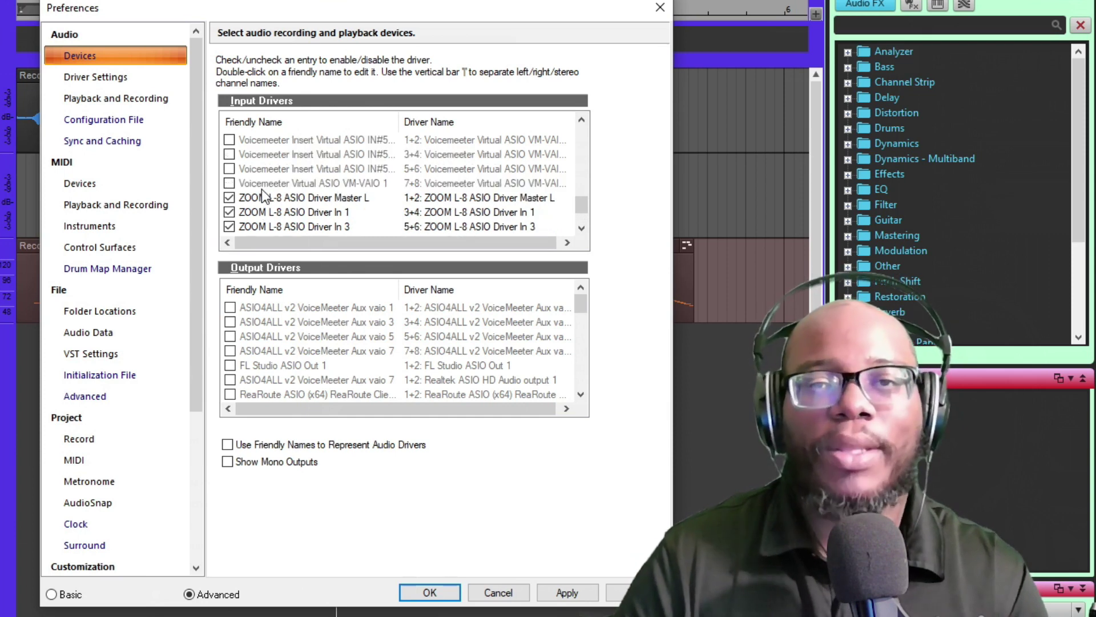
{"action": "left_click", "coordinate": [108, 77]}
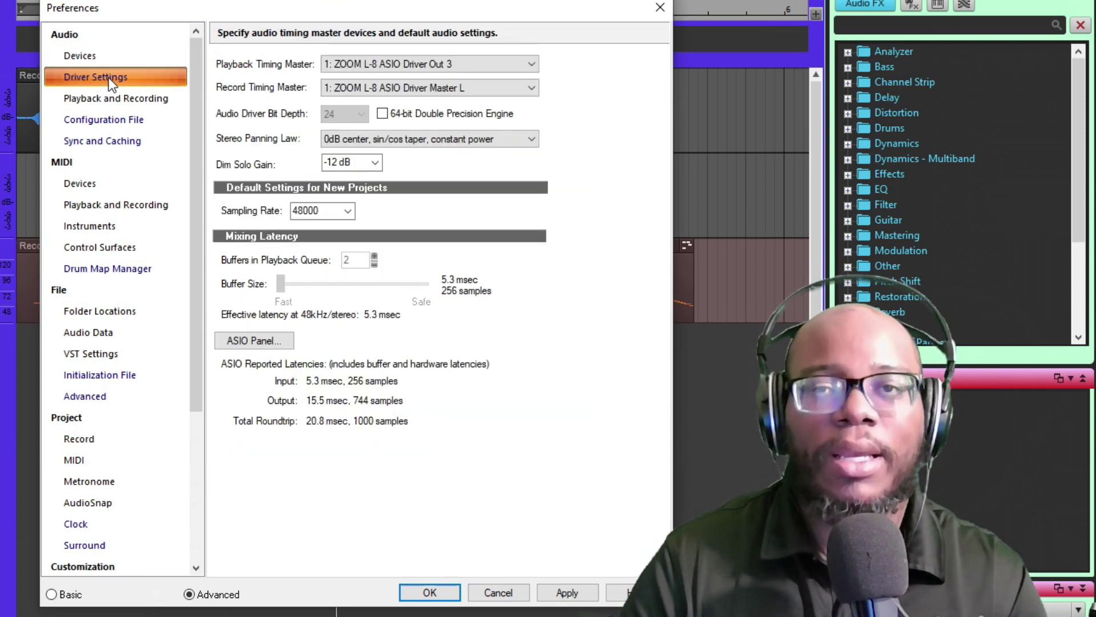
{"action": "left_click", "coordinate": [125, 98]}
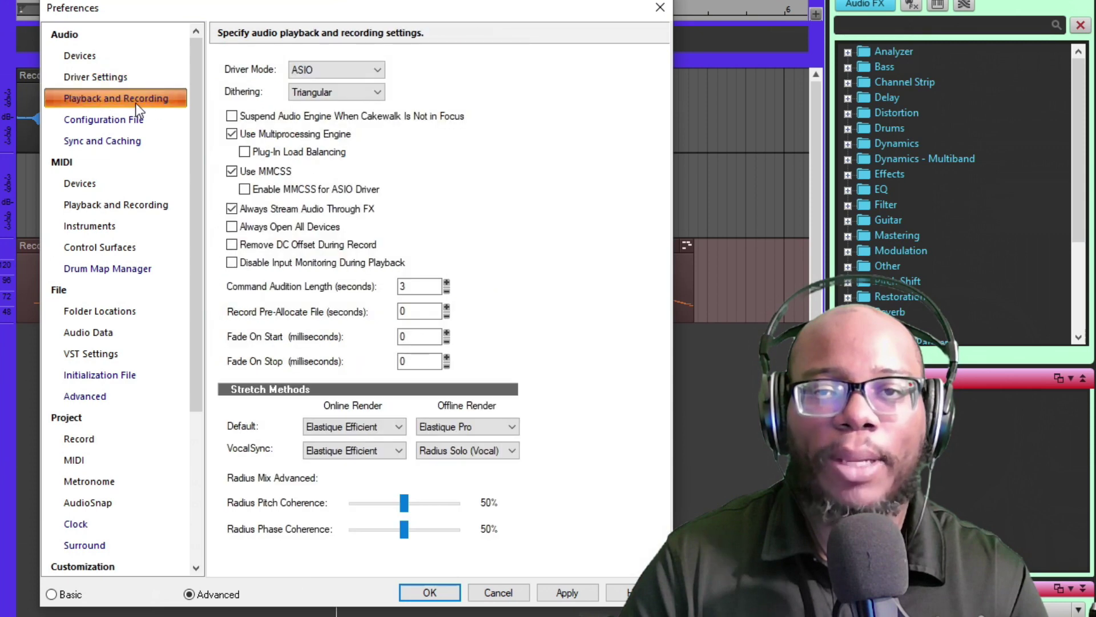
{"action": "left_click", "coordinate": [371, 73]}
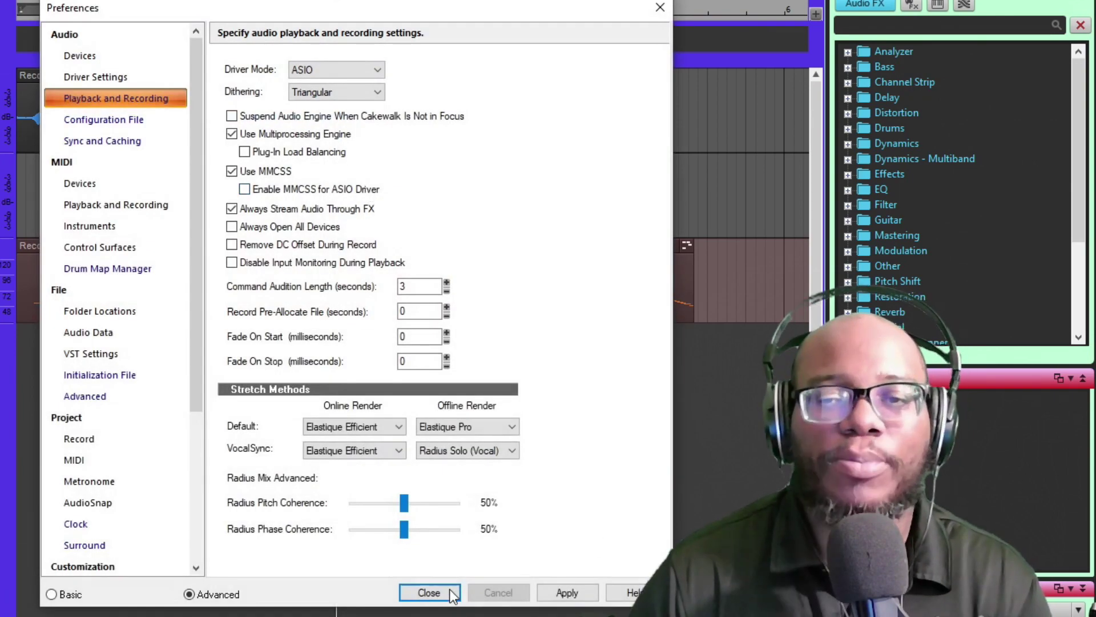
{"action": "left_click", "coordinate": [430, 592]}
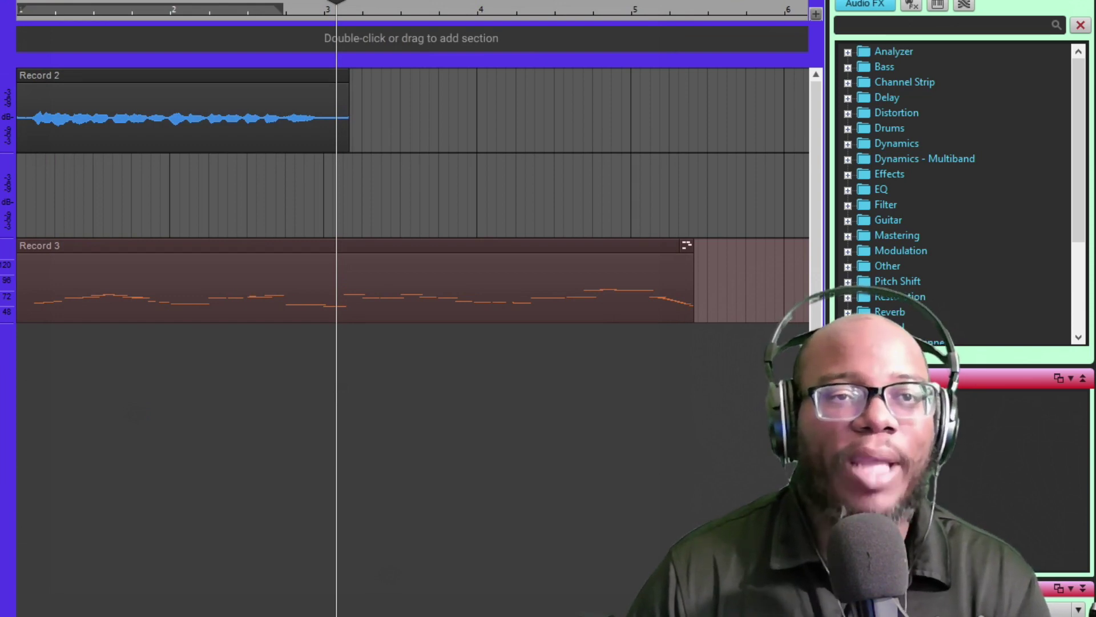
Reopen the audio device preferences and check which ZOOM L-8 ASIO input and output drivers are enabled
{"action": "key", "text": "p"}
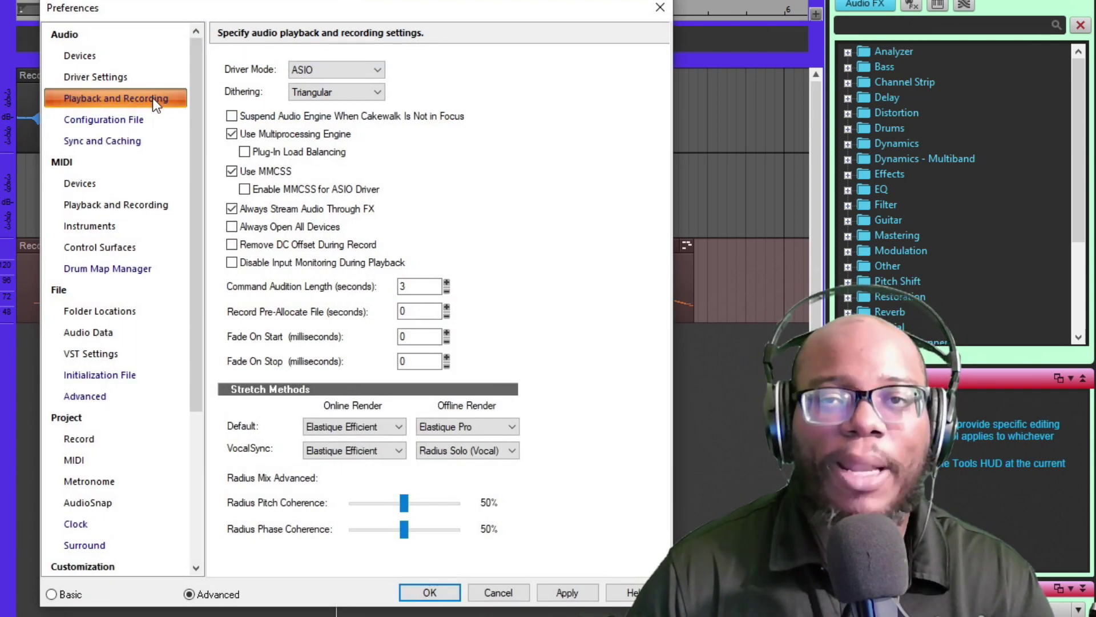
{"action": "left_click", "coordinate": [94, 55]}
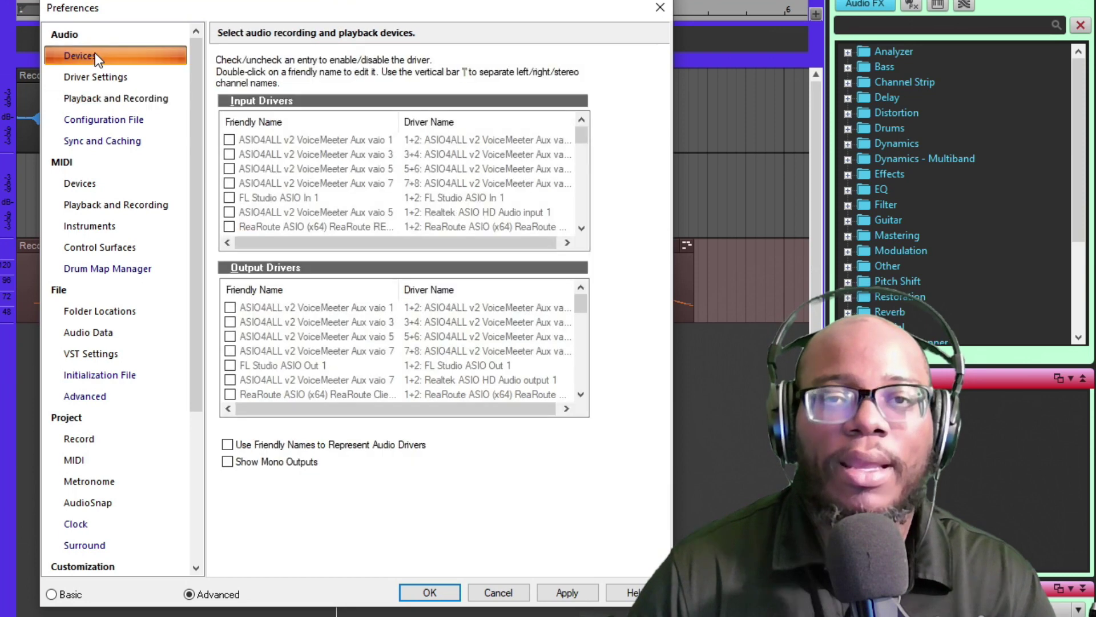
{"action": "scroll", "coordinate": [365, 197], "scroll_direction": "down", "scroll_amount": 10}
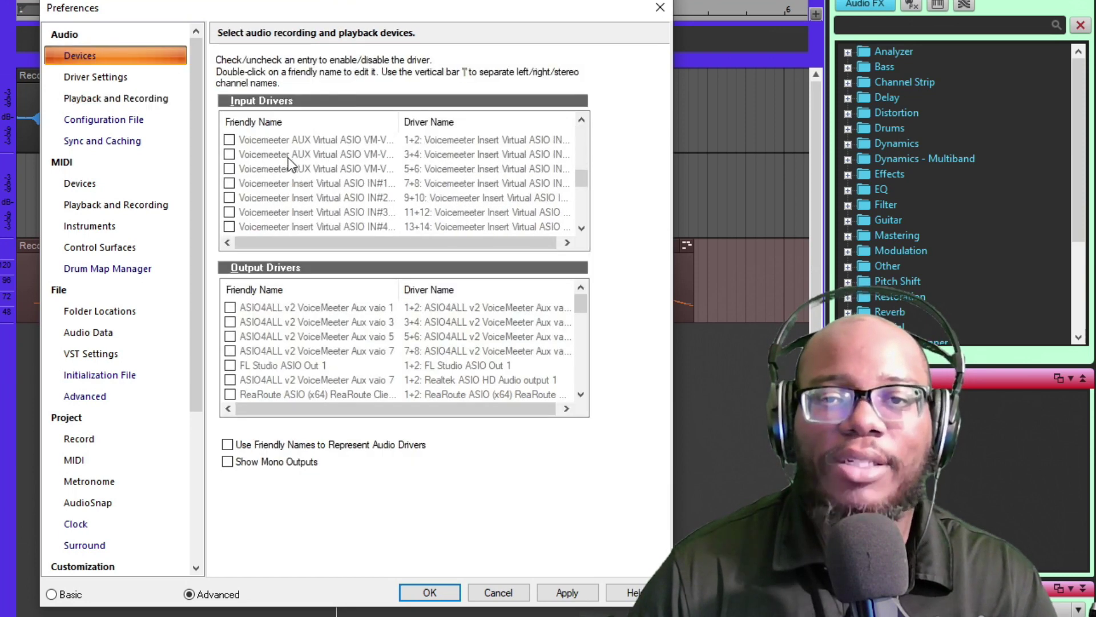
{"action": "scroll", "coordinate": [366, 177], "scroll_direction": "up", "scroll_amount": 5}
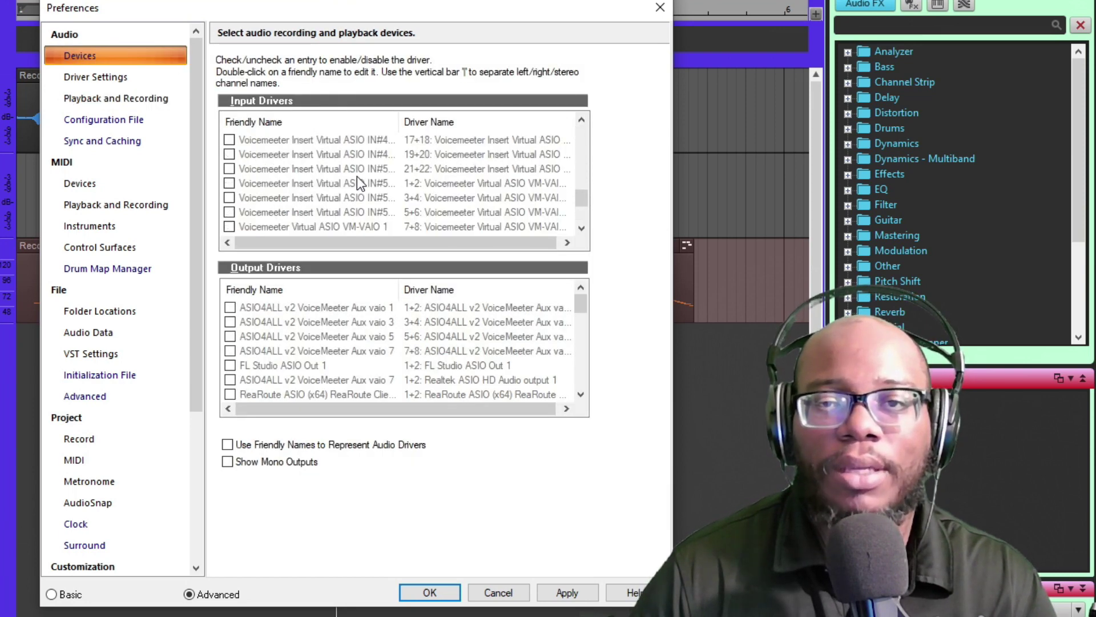
{"action": "scroll", "coordinate": [360, 187], "scroll_direction": "up", "scroll_amount": 5}
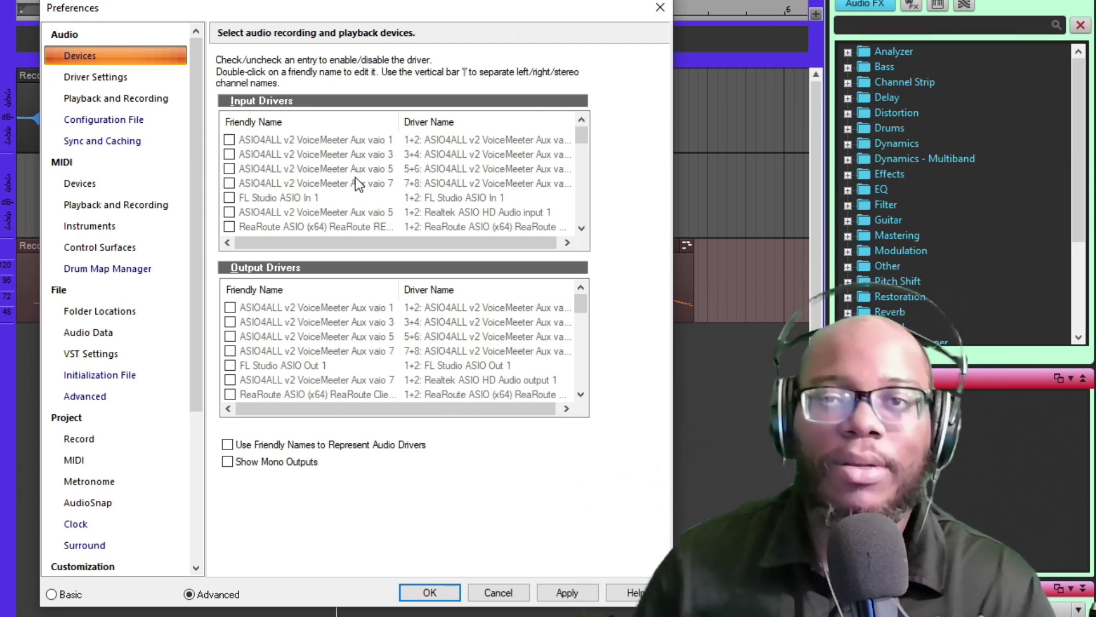
{"action": "scroll", "coordinate": [326, 183], "scroll_direction": "down", "scroll_amount": 1}
{"action": "scroll", "coordinate": [322, 181], "scroll_direction": "down", "scroll_amount": 1}
{"action": "scroll", "coordinate": [383, 212], "scroll_direction": "down", "scroll_amount": 1}
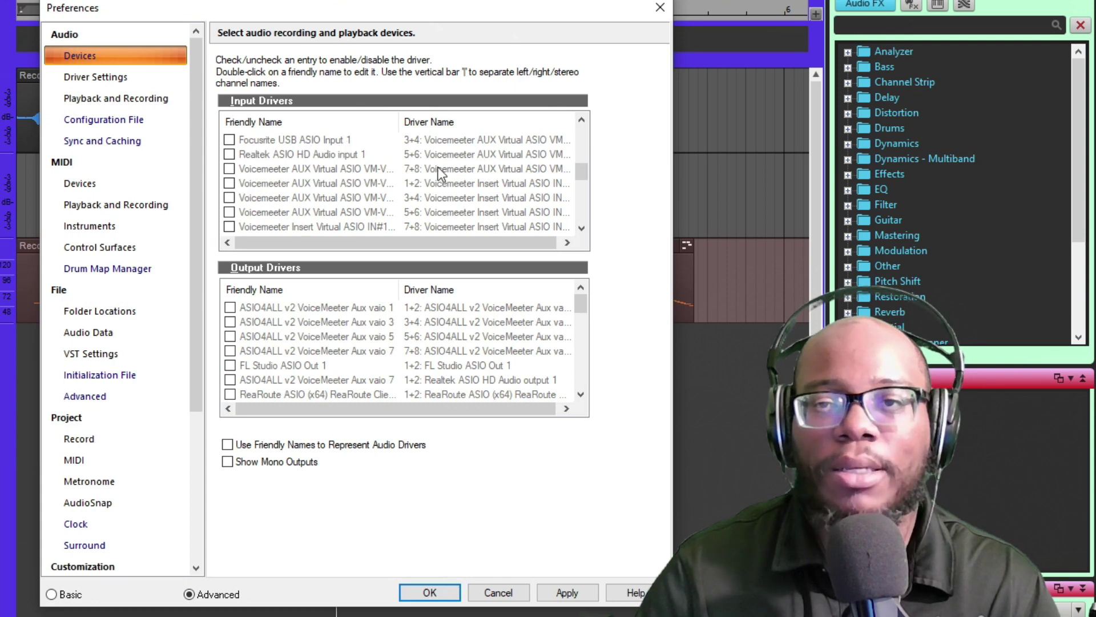
{"action": "scroll", "coordinate": [341, 180], "scroll_direction": "down", "scroll_amount": 3}
{"action": "scroll", "coordinate": [275, 204], "scroll_direction": "down", "scroll_amount": 1}
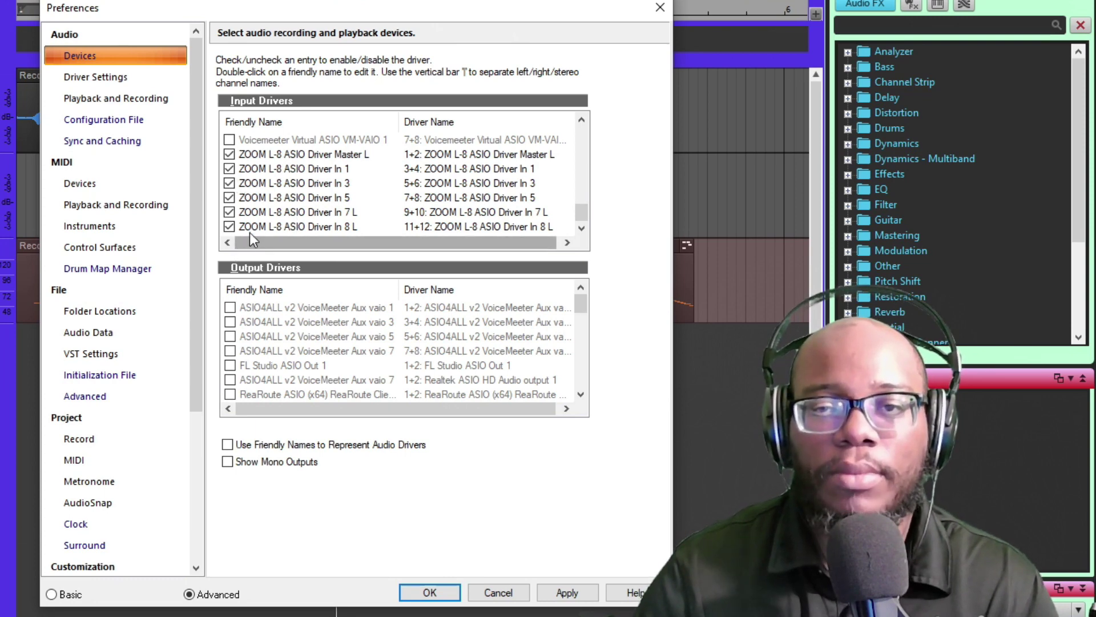
{"action": "scroll", "coordinate": [319, 343], "scroll_direction": "down", "scroll_amount": 5}
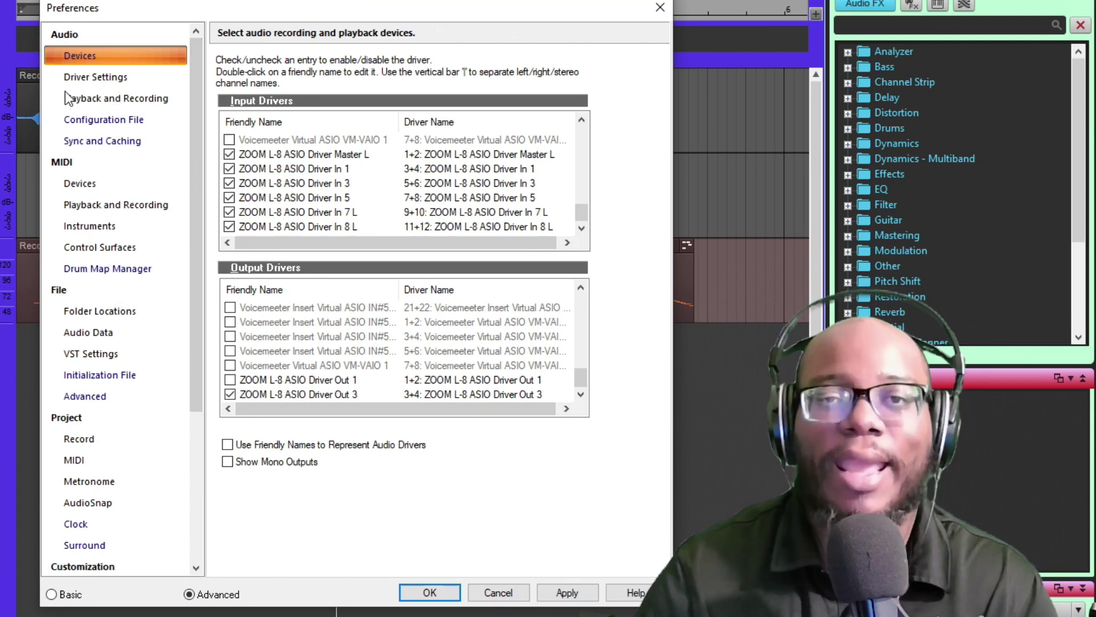
Check the playback and record timing master choices and the default sampling rate options in the audio driver settings
{"action": "left_click", "coordinate": [109, 80]}
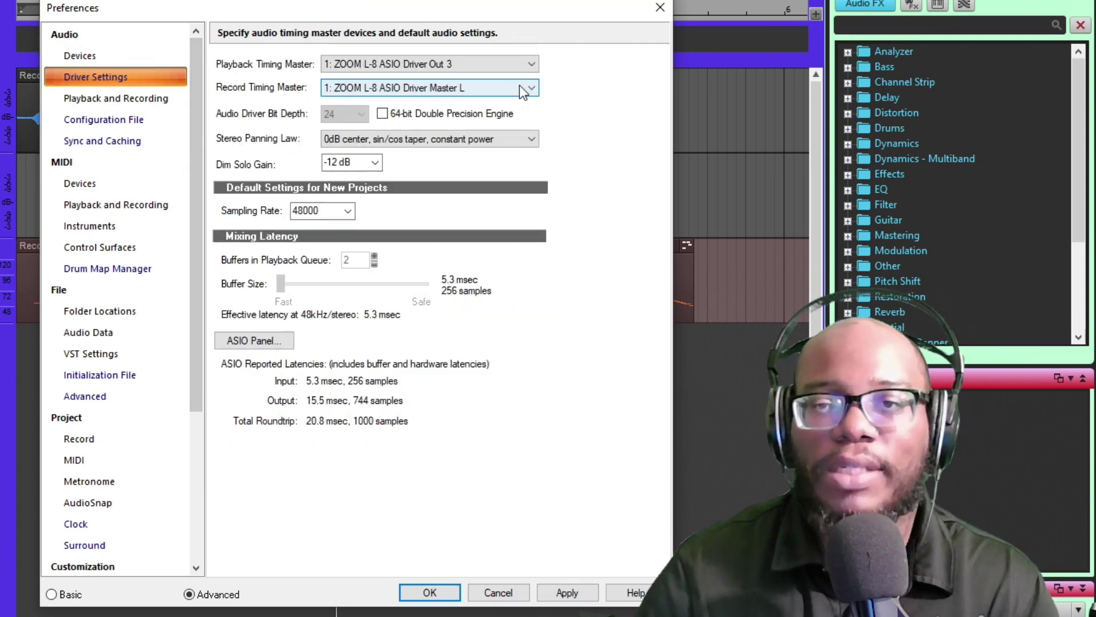
{"action": "left_click", "coordinate": [398, 70]}
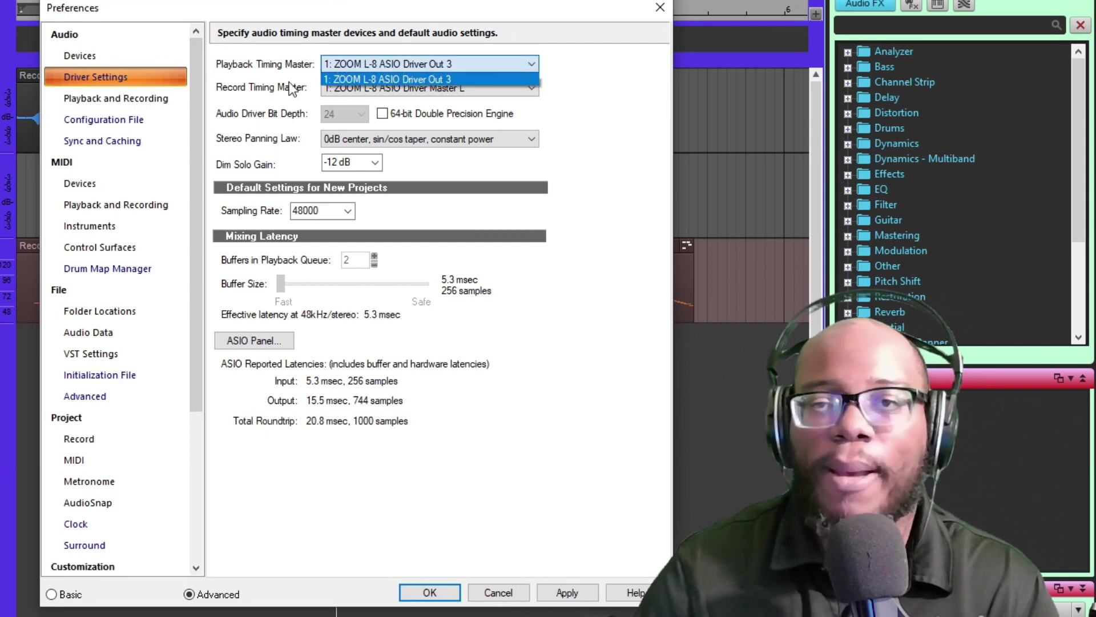
{"action": "left_click", "coordinate": [252, 83]}
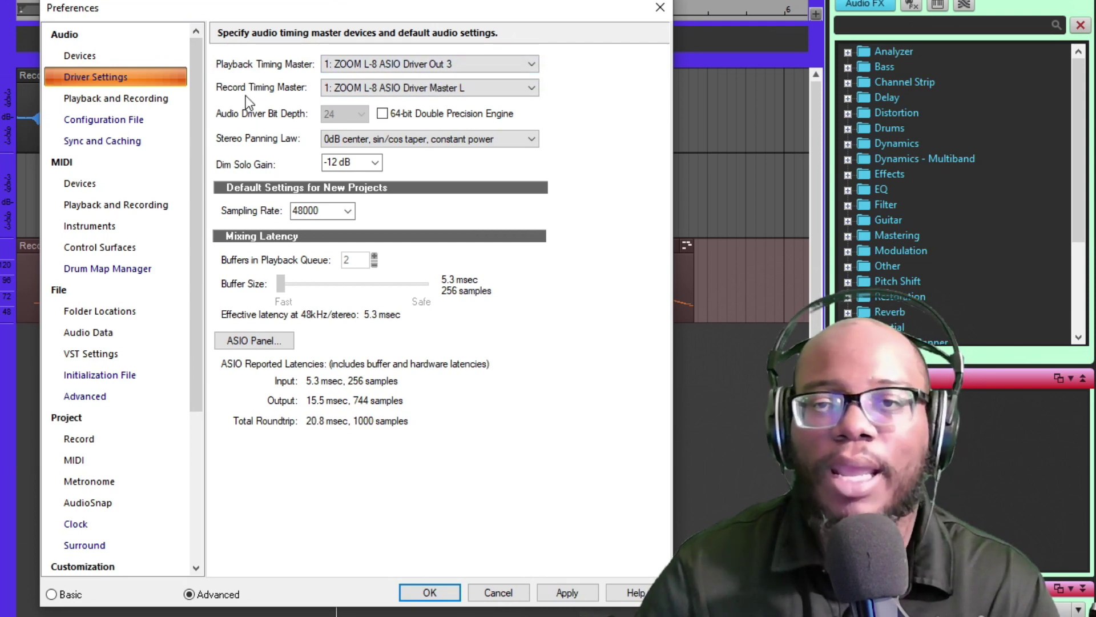
{"action": "left_click", "coordinate": [400, 90]}
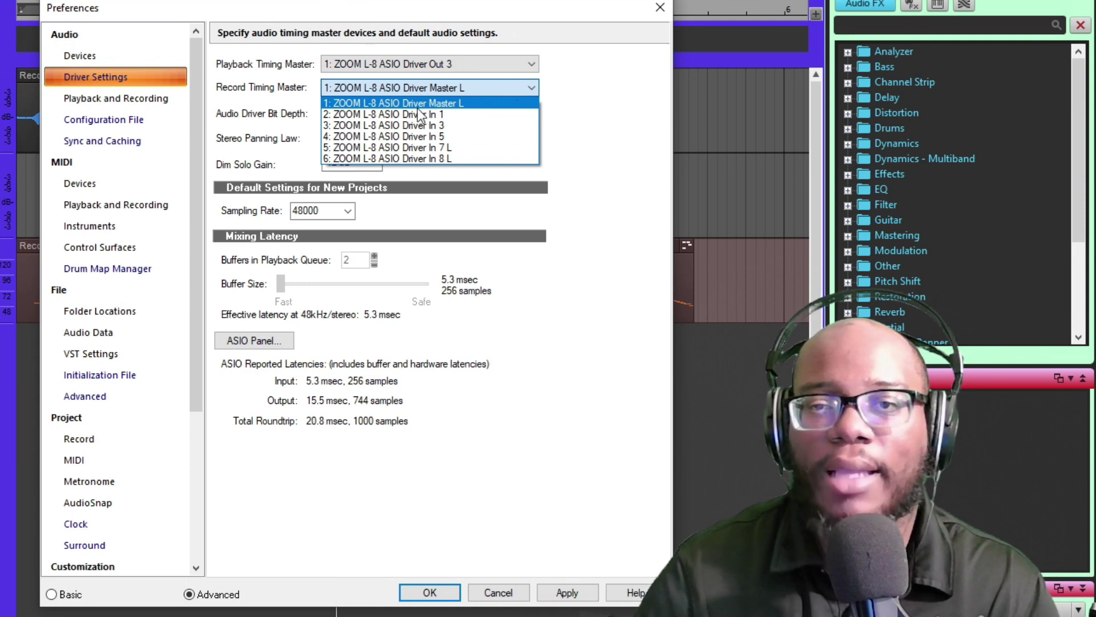
{"action": "left_click", "coordinate": [266, 87]}
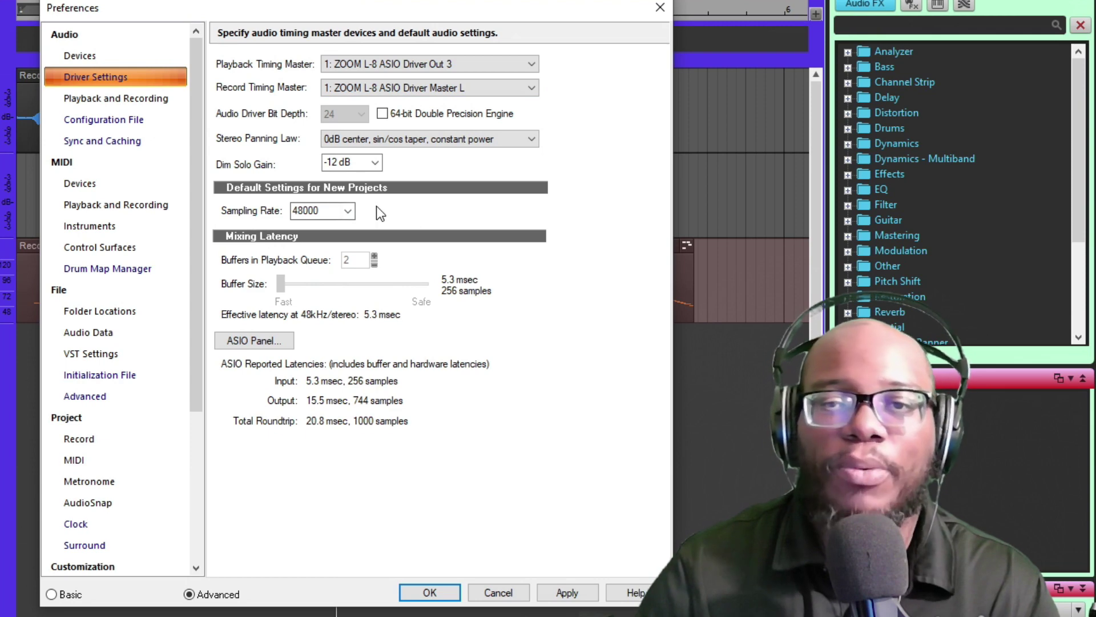
{"action": "left_click", "coordinate": [347, 216]}
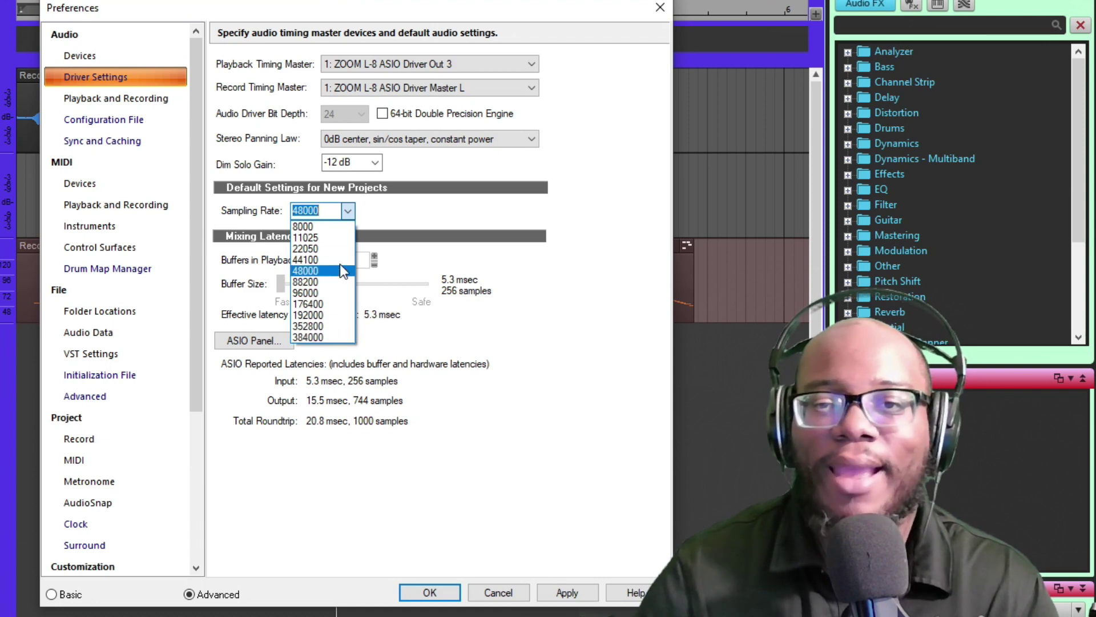
{"action": "left_click", "coordinate": [482, 214]}
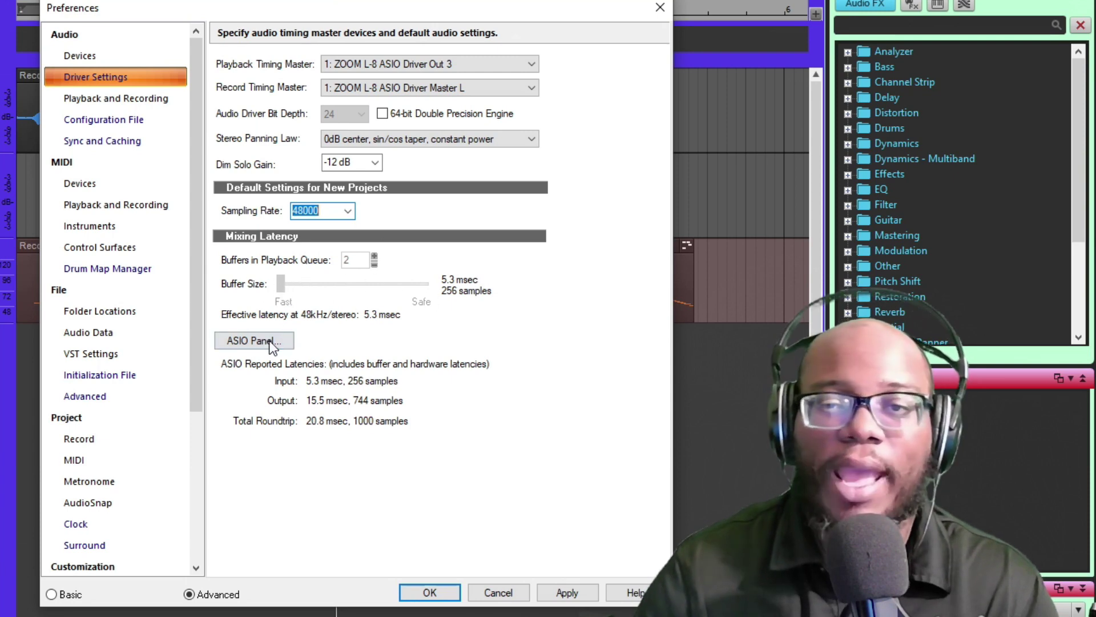
Open the ASIO control panel of the ZOOM L-8 to check its buffer size and sampling rate, and close it
{"action": "left_click", "coordinate": [251, 343]}
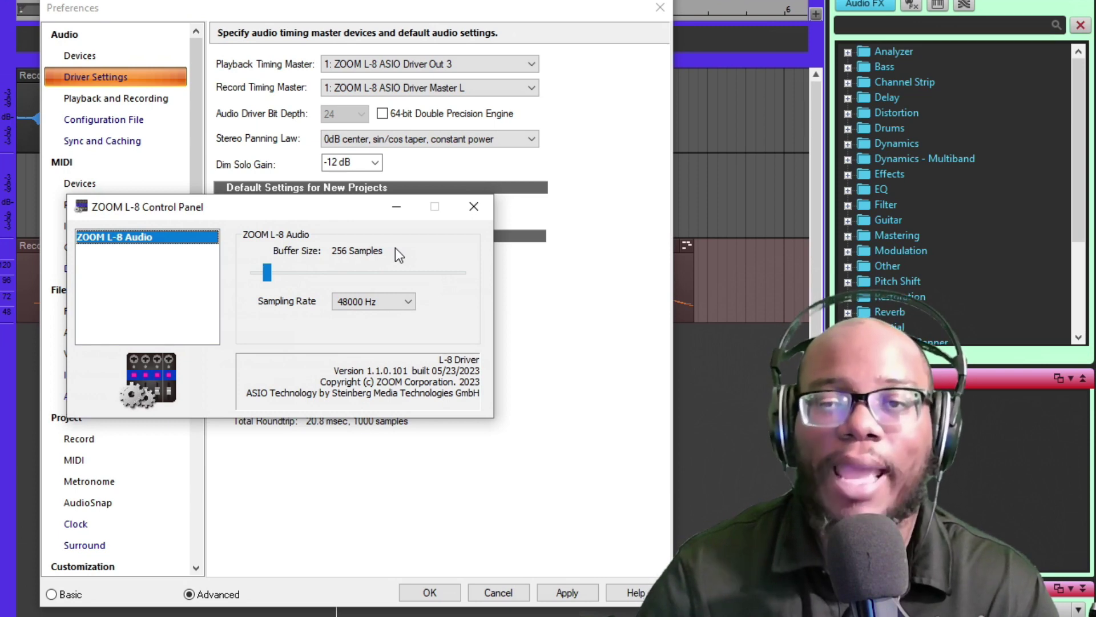
{"action": "left_click", "coordinate": [473, 206]}
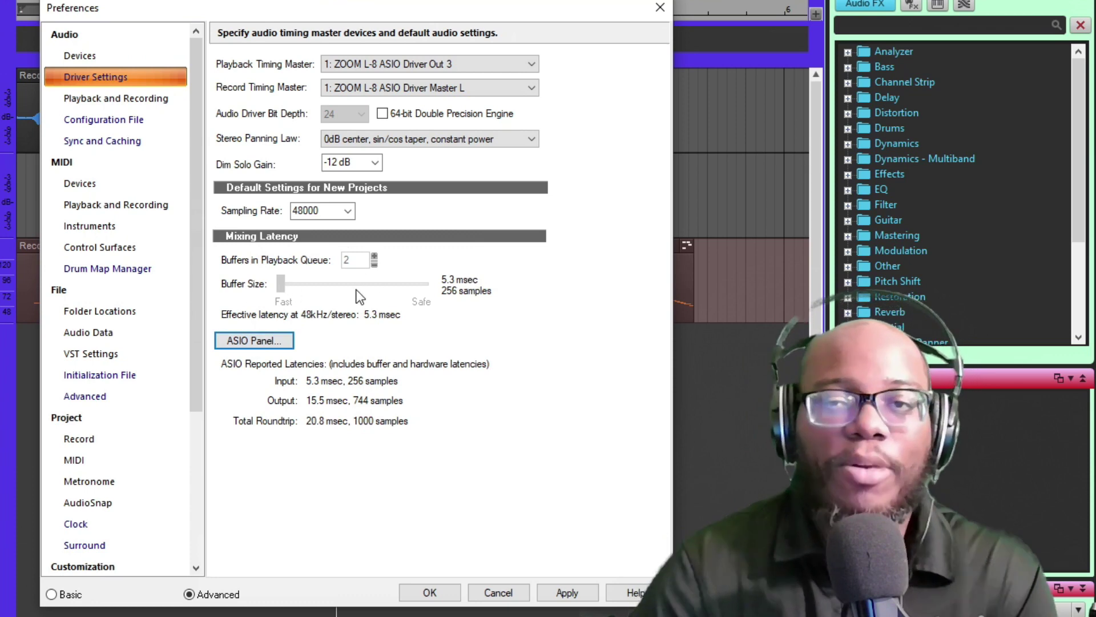
{"action": "left_click", "coordinate": [231, 341]}
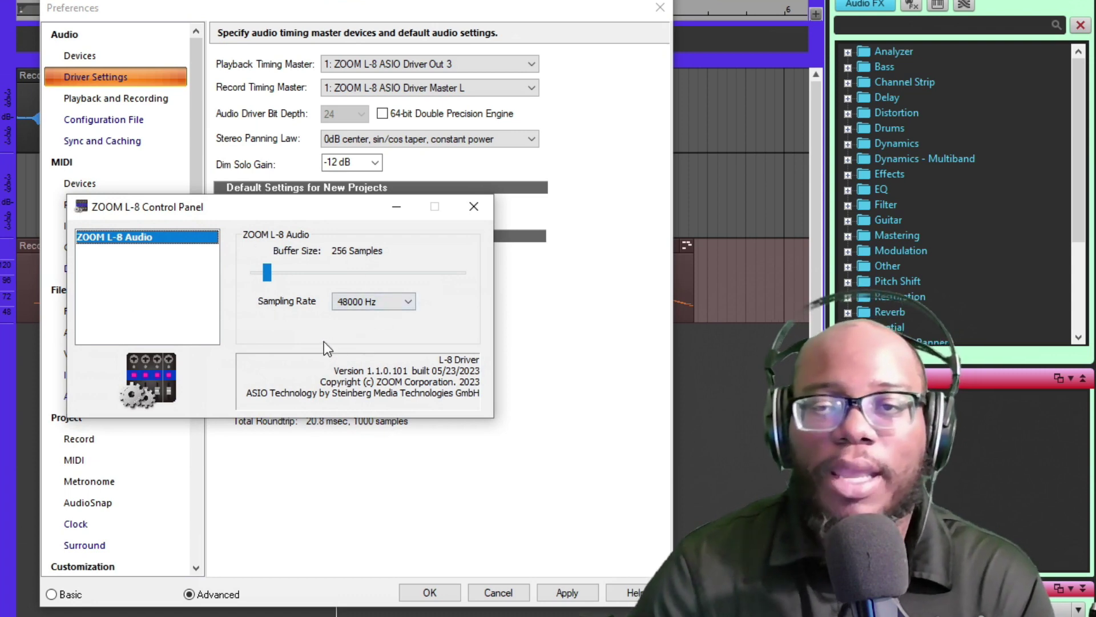
{"action": "left_click", "coordinate": [474, 206]}
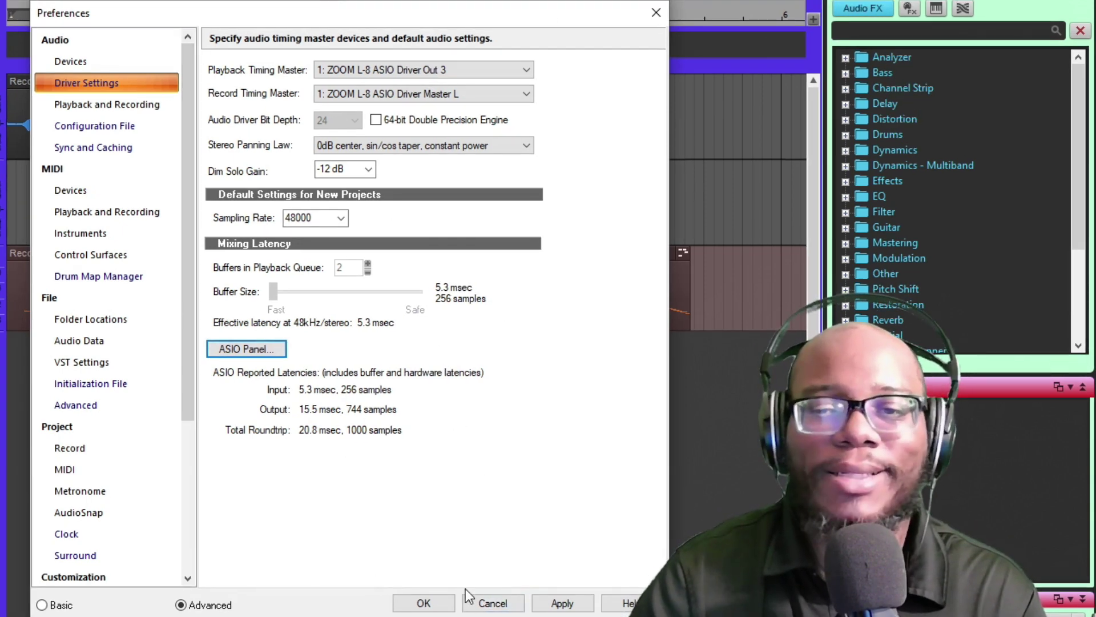
Review the MIDI devices and the MIDI playback and recording settings, and cancel out of the preferences
{"action": "left_click", "coordinate": [68, 103]}
{"action": "left_click", "coordinate": [73, 88]}
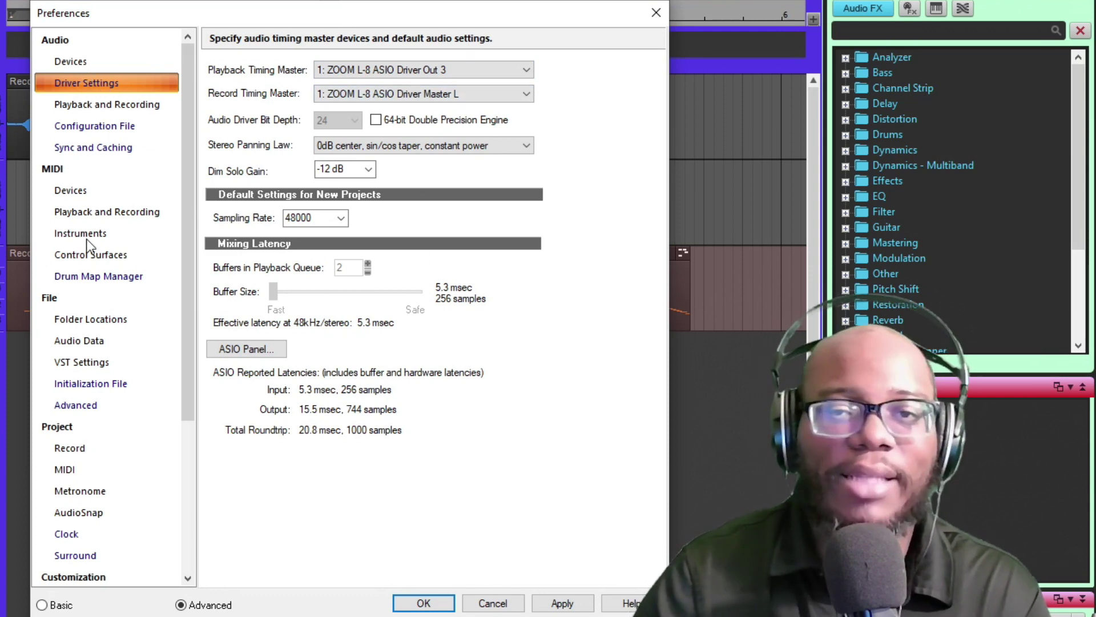
{"action": "left_click", "coordinate": [77, 192]}
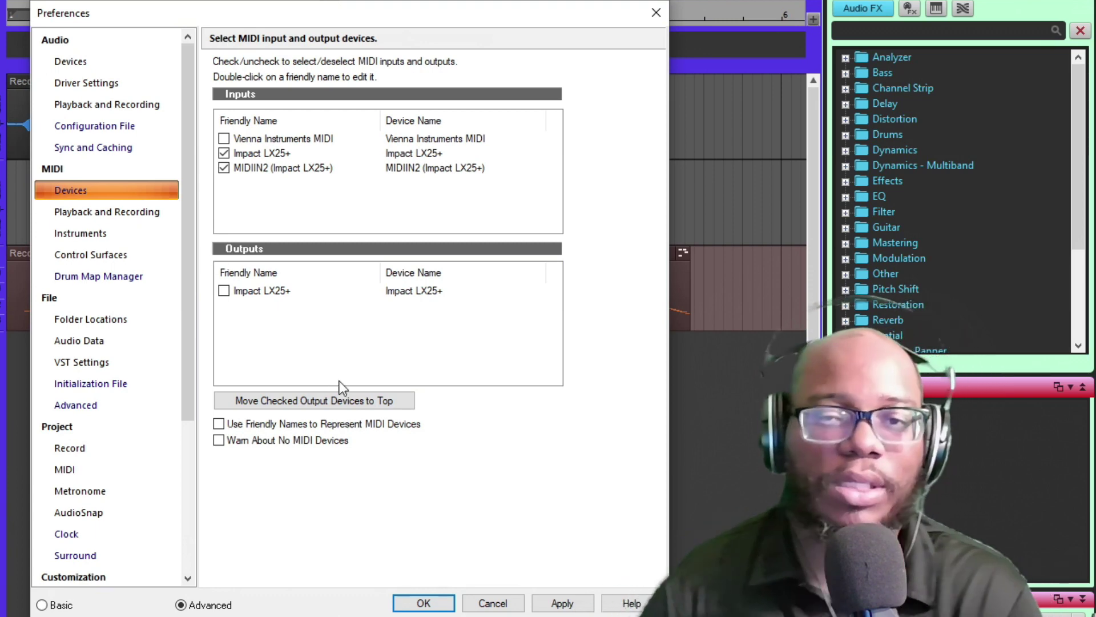
{"action": "left_click", "coordinate": [64, 211]}
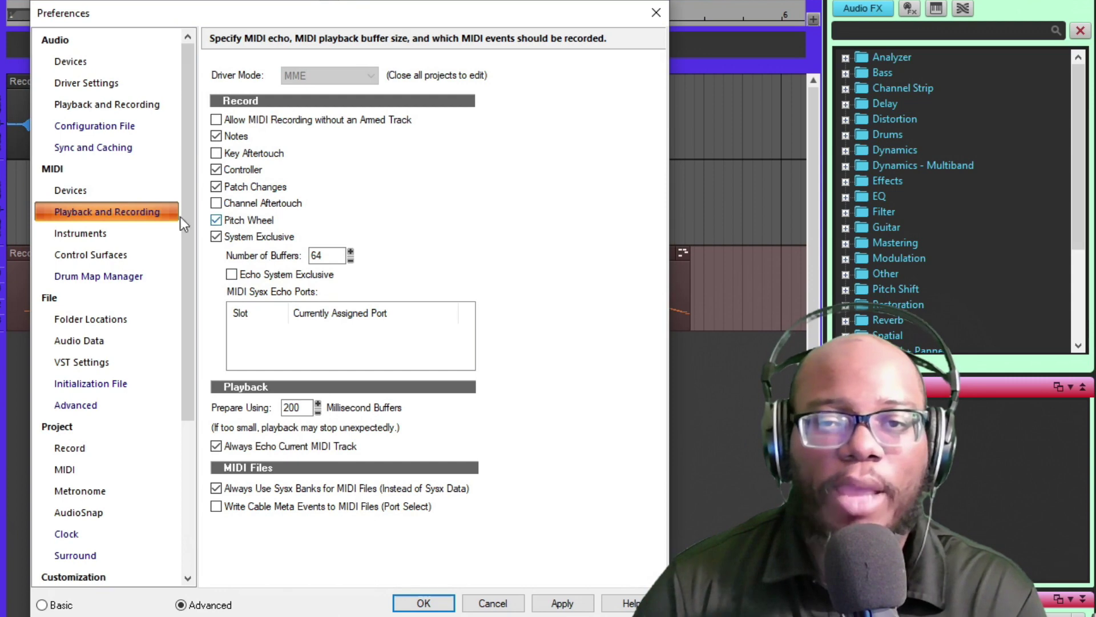
{"action": "left_click", "coordinate": [96, 191]}
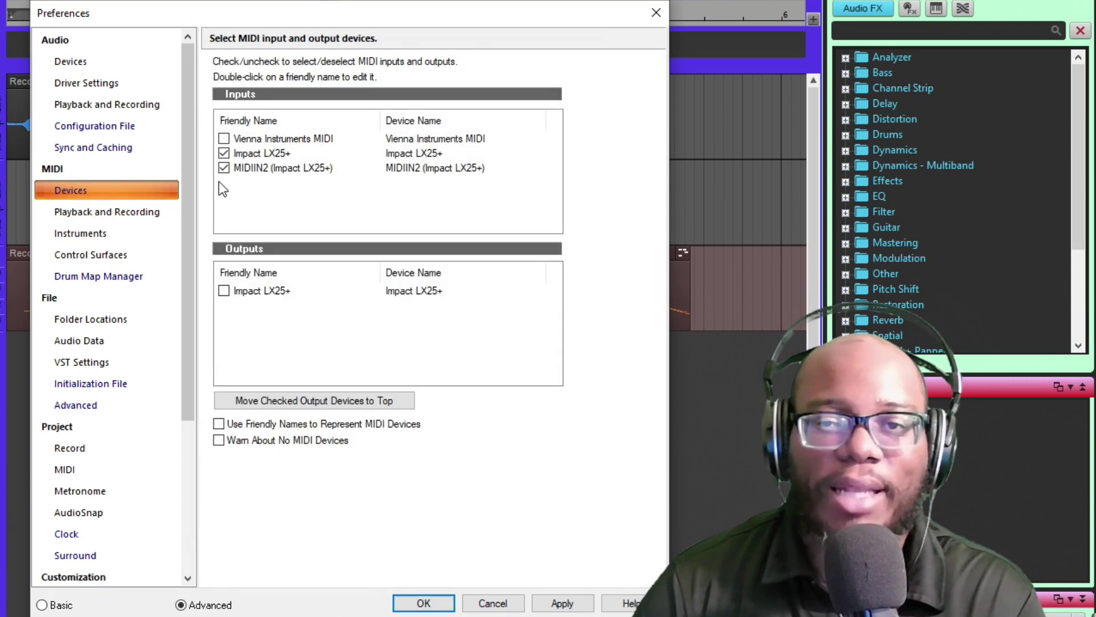
{"action": "left_click", "coordinate": [518, 607]}
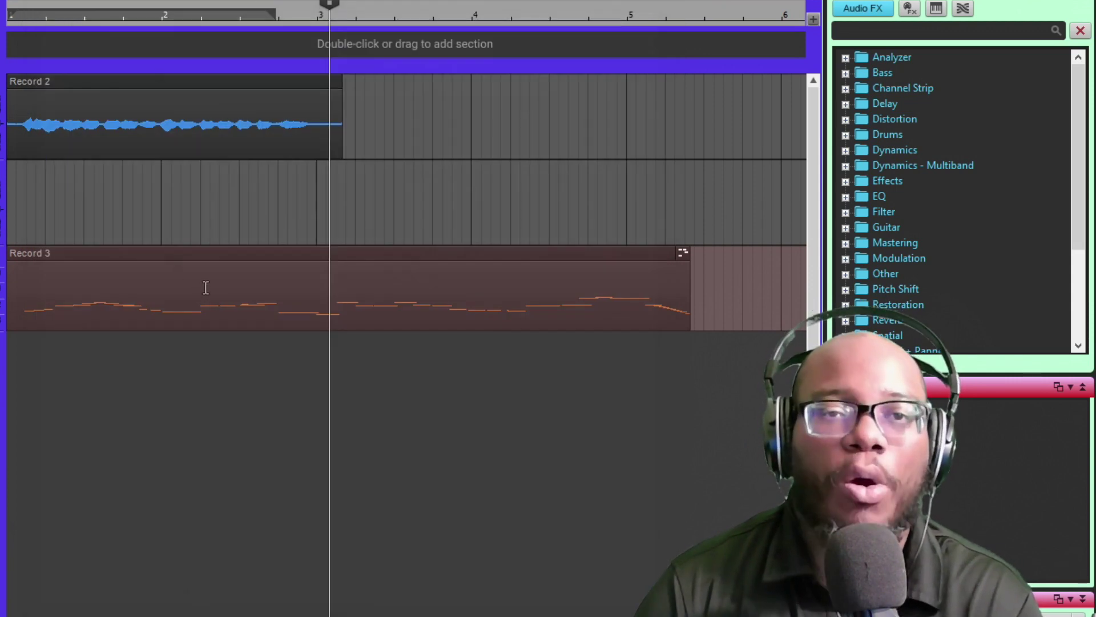
{"action": "mouse_move", "coordinate": [207, 260]}
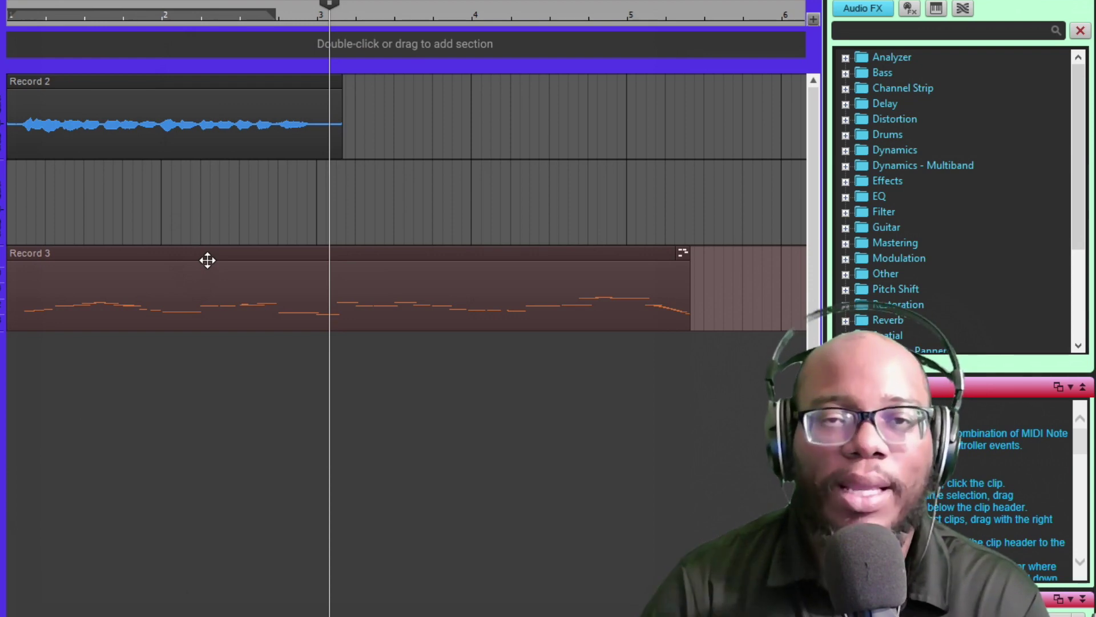